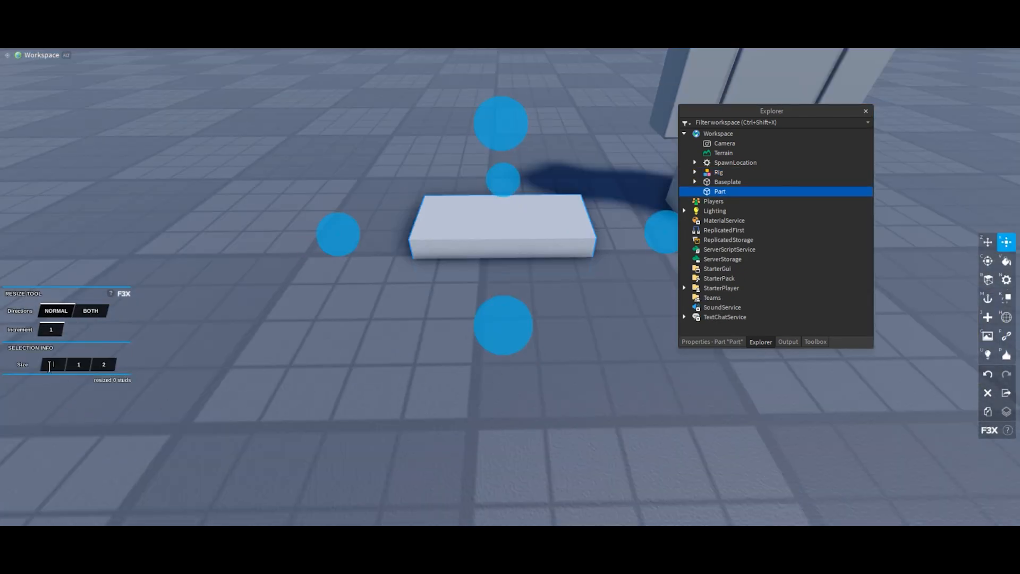
Set the block part's size to 1 × 1 × 1 studs.
{"action": "left_click", "coordinate": [50, 367]}
{"action": "type", "text": "1"}
{"action": "key", "text": "Return"}
{"action": "left_click", "coordinate": [110, 366]}
{"action": "type", "text": "1"}
{"action": "key", "text": "Return"}
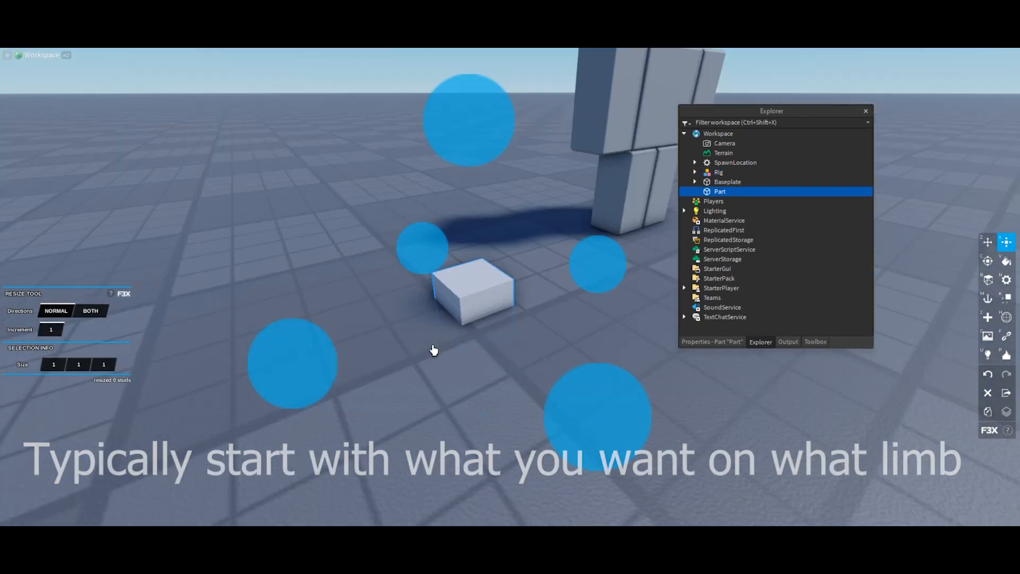
Reposition the 1-stud cube on the baseplate and duplicate it in place.
{"action": "key", "text": "z"}
{"action": "left_click_drag", "start_coordinate": [461, 321], "coordinate": [425, 297]}
{"action": "key", "text": "x"}
{"action": "scroll", "coordinate": [425, 297], "scroll_direction": "down", "scroll_amount": 2}
{"action": "key", "text": "ctrl+d"}
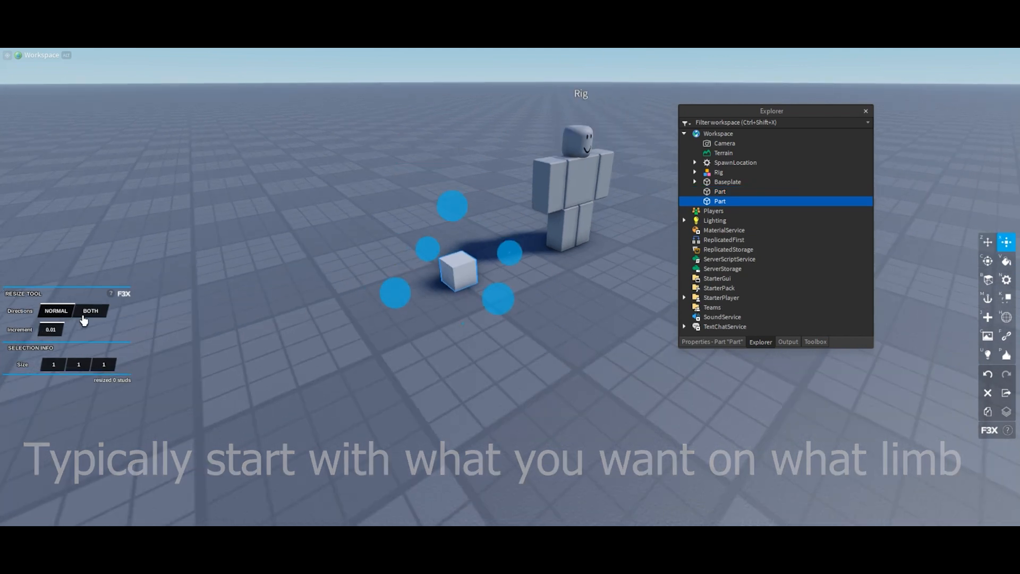
Resize the duplicate cube in both directions at a 0.1 increment into a bar of about 0.2 × 0.2 × 8.4 studs.
{"action": "left_click", "coordinate": [43, 332]}
{"action": "type", "text": "0.1"}
{"action": "key", "text": "Return"}
{"action": "scroll", "coordinate": [148, 328], "scroll_direction": "up", "scroll_amount": 2}
{"action": "left_click_drag", "start_coordinate": [438, 179], "coordinate": [439, 193]}
{"action": "left_click_drag", "start_coordinate": [342, 289], "coordinate": [353, 290]}
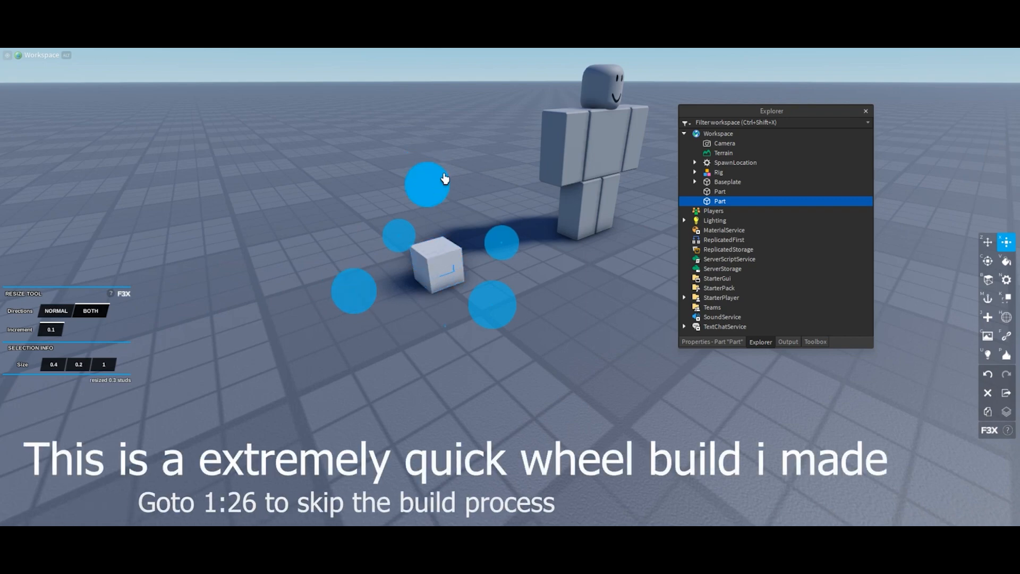
{"action": "left_click_drag", "start_coordinate": [501, 236], "coordinate": [496, 237]}
{"action": "scroll", "coordinate": [230, 295], "scroll_direction": "up", "scroll_amount": 2}
{"action": "scroll", "coordinate": [415, 337], "scroll_direction": "down", "scroll_amount": 3}
{"action": "left_click_drag", "start_coordinate": [427, 321], "coordinate": [540, 391]}
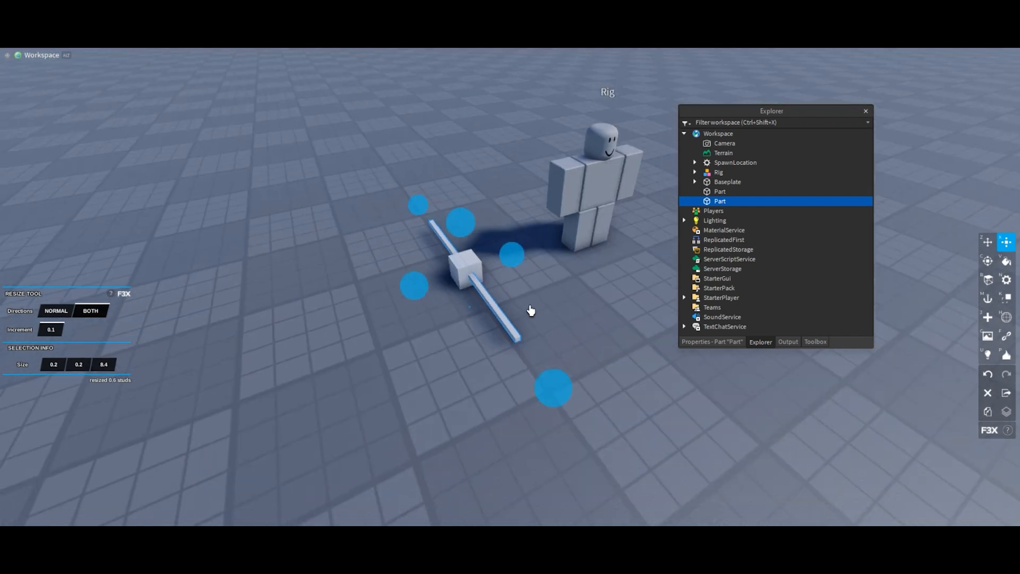
Duplicate the long bar and rotate the copies around the central cube in 15-degree increments to start the wheel's spokes.
{"action": "key", "text": "ctrl+d"}
{"action": "key", "text": "c"}
{"action": "left_click_drag", "start_coordinate": [295, 325], "coordinate": [570, 414]}
{"action": "left_click", "coordinate": [509, 335], "text": "shift"}
{"action": "key", "text": "ctrl+d"}
{"action": "left_click_drag", "start_coordinate": [612, 224], "coordinate": [528, 181]}
{"action": "key", "text": "ctrl+d"}
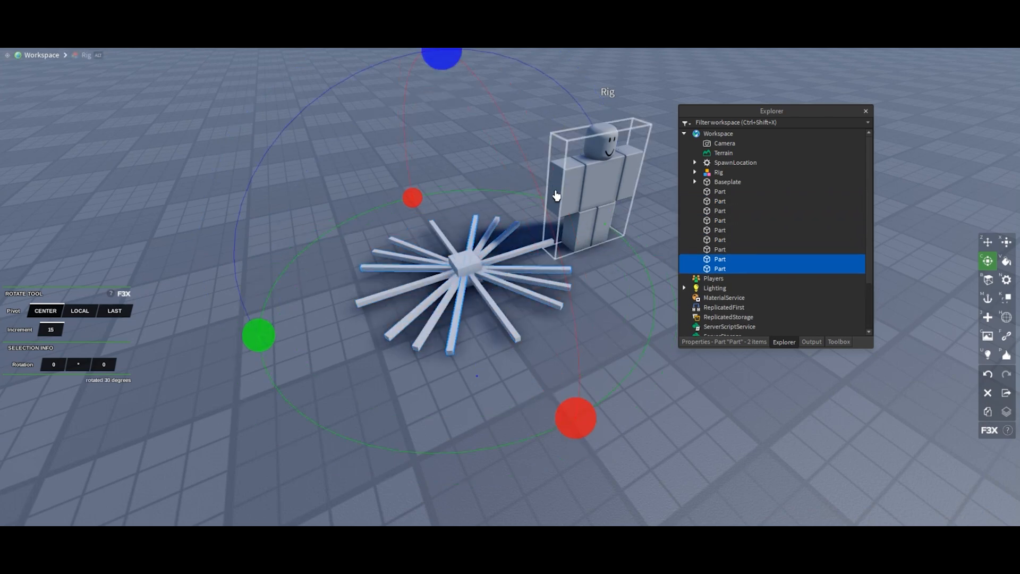
Complete the ring of spokes by duplicating the selected pair of bars and rotating the copies by 45 and 30 degrees.
{"action": "key", "text": "ctrl+d"}
{"action": "left_click_drag", "start_coordinate": [625, 285], "coordinate": [621, 310]}
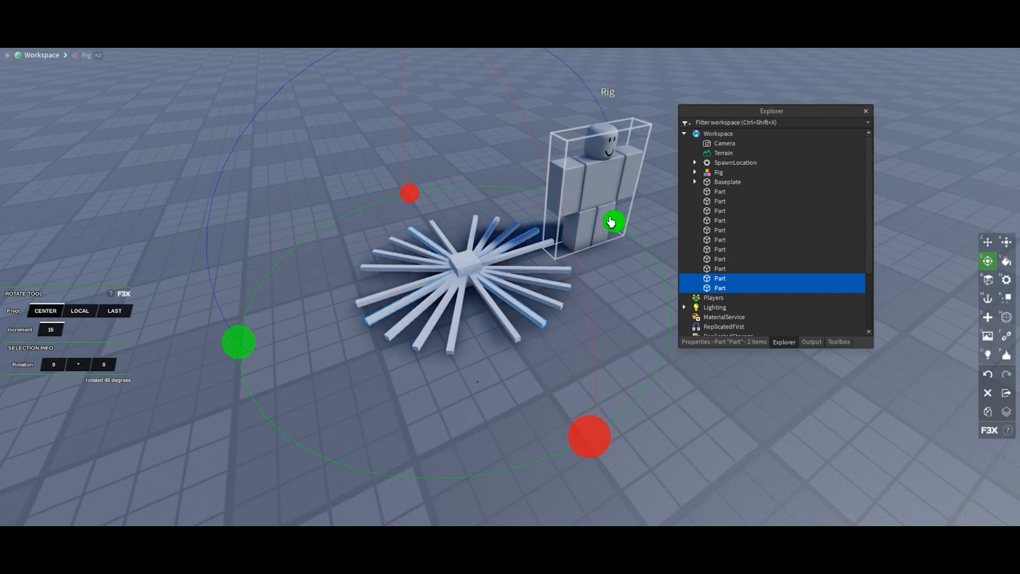
{"action": "key", "text": "ctrl+d"}
{"action": "left_click_drag", "start_coordinate": [611, 222], "coordinate": [637, 276]}
{"action": "left_click", "coordinate": [594, 337]}
{"action": "scroll", "coordinate": [531, 297], "scroll_direction": "down", "scroll_amount": 3}
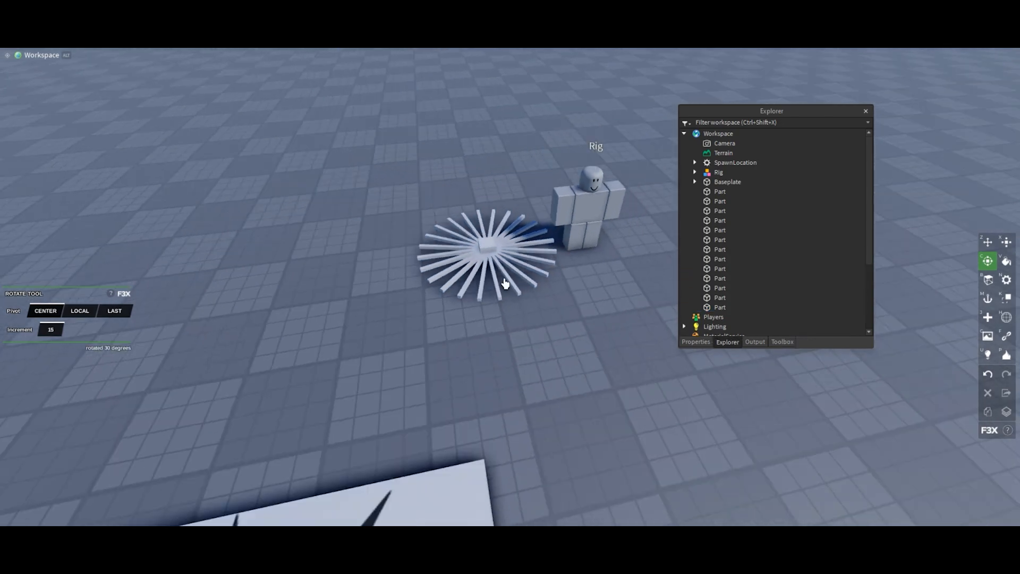
Add a cylinder part on the cube at the centre of the spokes.
{"action": "scroll", "coordinate": [505, 282], "scroll_direction": "up", "scroll_amount": 4}
{"action": "left_click", "coordinate": [454, 199]}
{"action": "scroll", "coordinate": [526, 304], "scroll_direction": "up", "scroll_amount": 4}
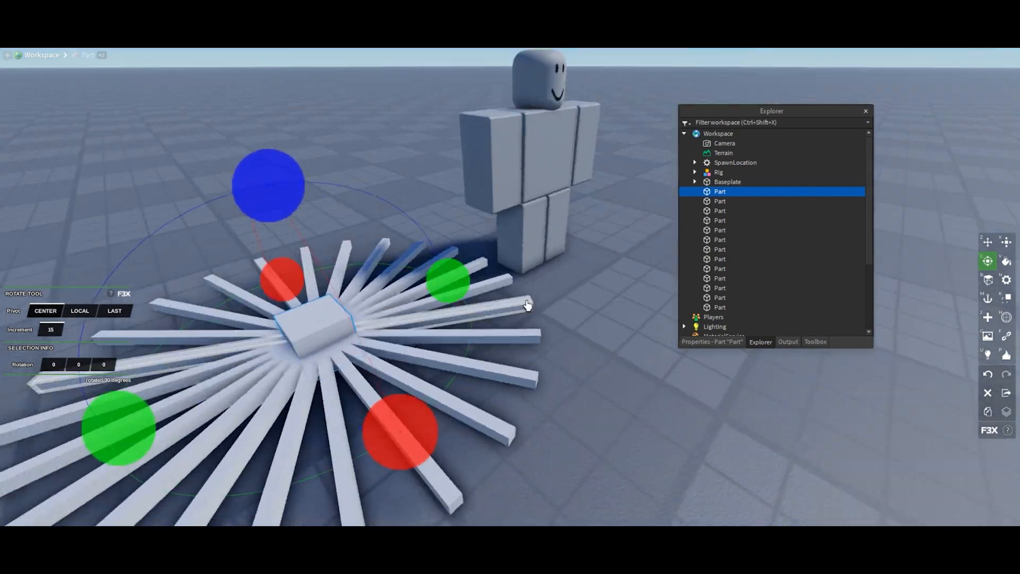
{"action": "scroll", "coordinate": [526, 303], "scroll_direction": "down", "scroll_amount": 3}
{"action": "scroll", "coordinate": [420, 338], "scroll_direction": "up", "scroll_amount": 2}
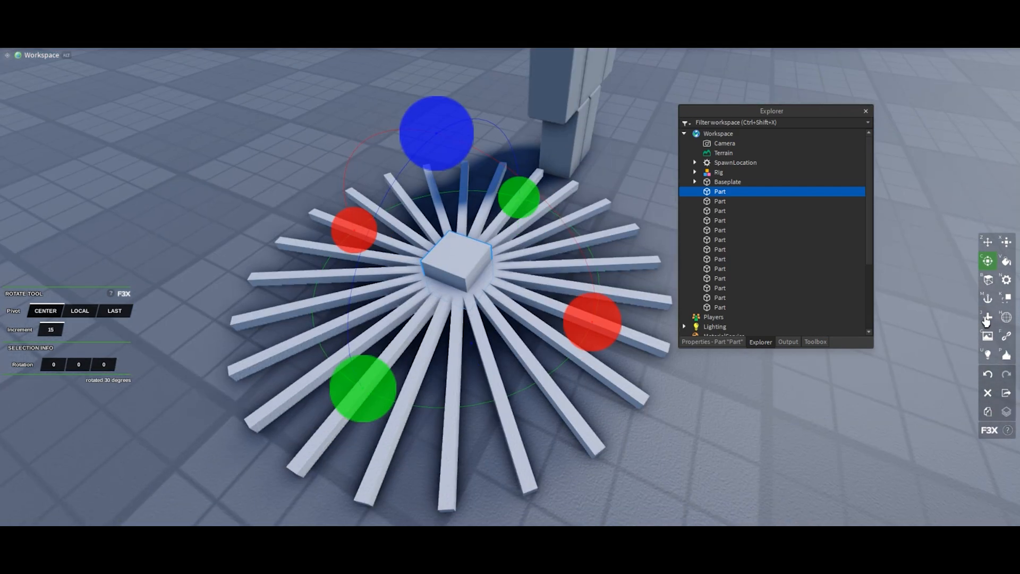
{"action": "left_click", "coordinate": [987, 316]}
{"action": "left_click", "coordinate": [62, 313]}
{"action": "left_click", "coordinate": [64, 378]}
{"action": "left_click", "coordinate": [467, 266]}
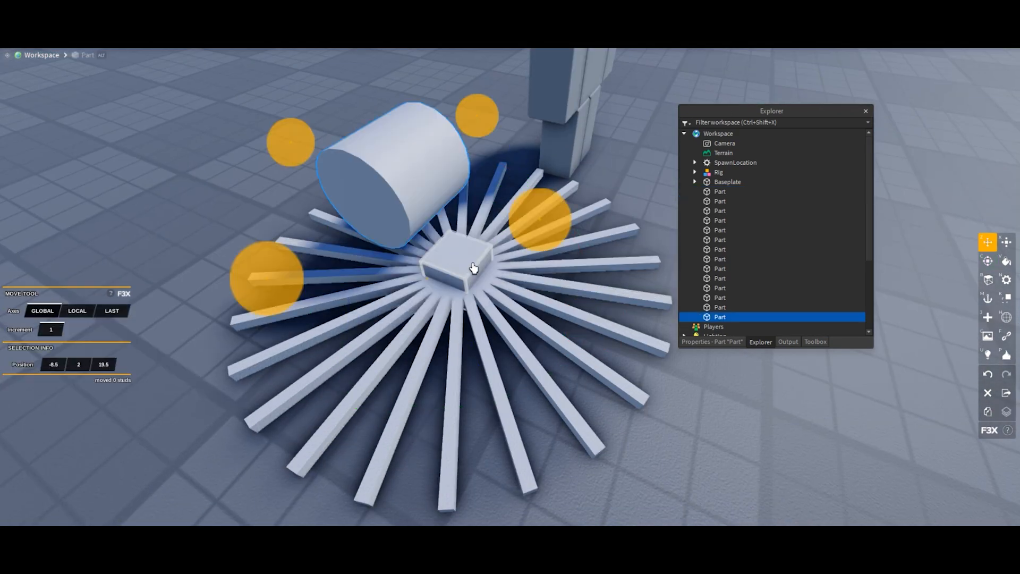
Copy the central cube's origin position and apply it to the cylinder, placing it at -8, 0.5, 18.
{"action": "left_click_drag", "start_coordinate": [449, 295], "coordinate": [438, 393]}
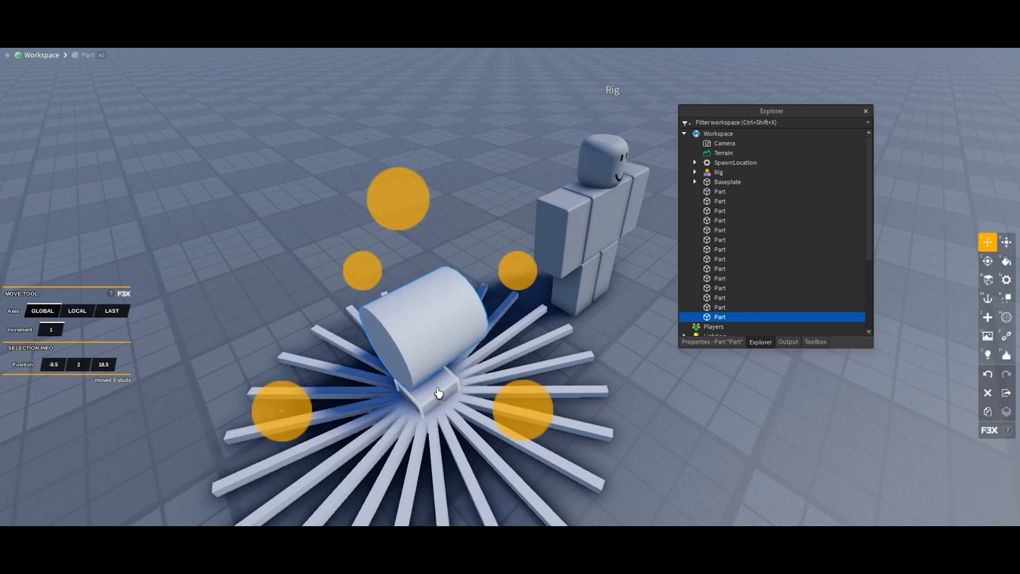
{"action": "scroll", "coordinate": [438, 392], "scroll_direction": "down", "scroll_amount": 3}
{"action": "left_click", "coordinate": [567, 393]}
{"action": "left_click", "coordinate": [452, 351]}
{"action": "left_click", "coordinate": [713, 342]}
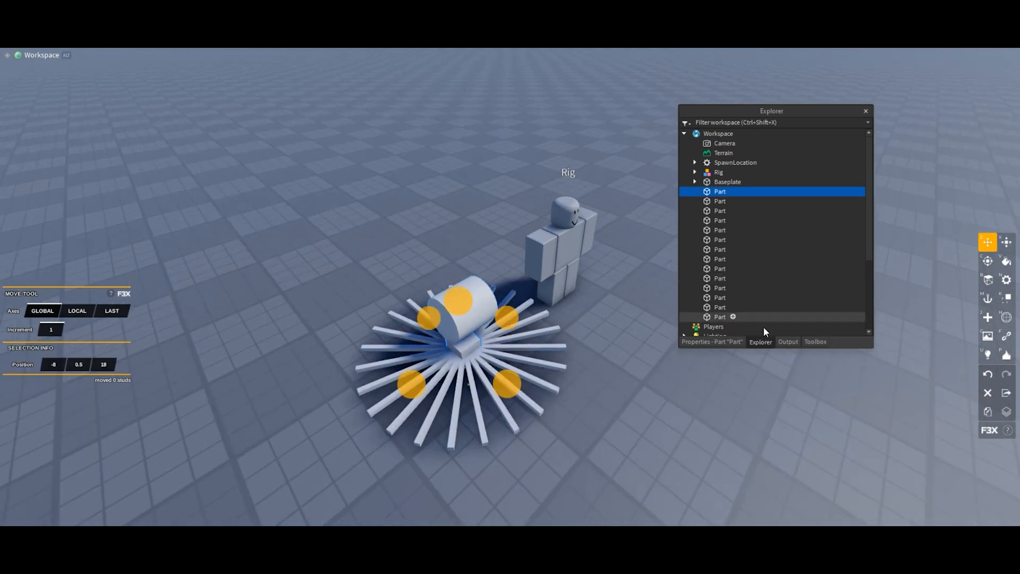
{"action": "scroll", "coordinate": [784, 229], "scroll_direction": "down", "scroll_amount": 5}
{"action": "left_click", "coordinate": [798, 206]}
{"action": "key", "text": "ctrl+c"}
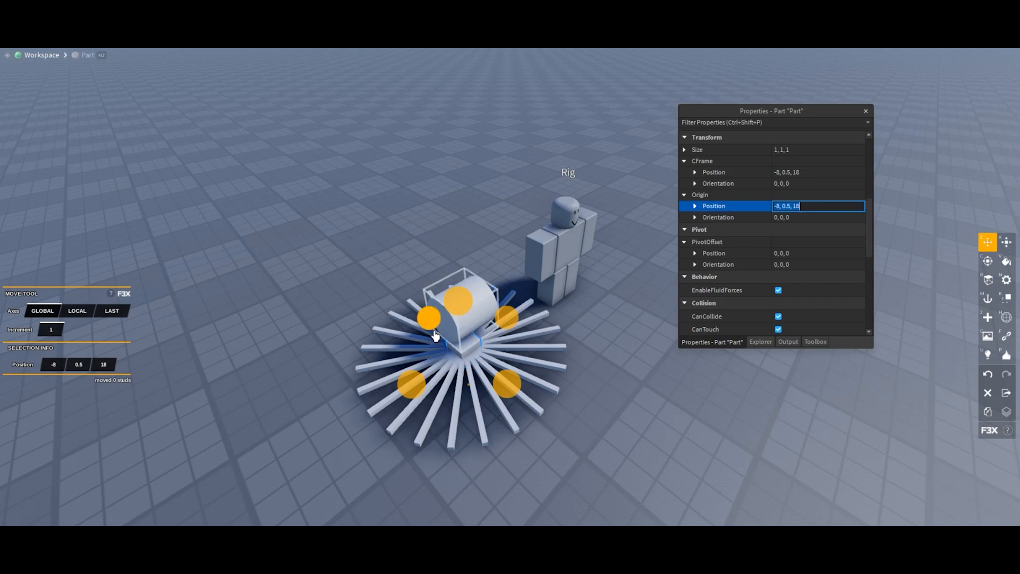
{"action": "left_click", "coordinate": [791, 206]}
{"action": "key", "text": "ctrl+v"}
{"action": "key", "text": "Return"}
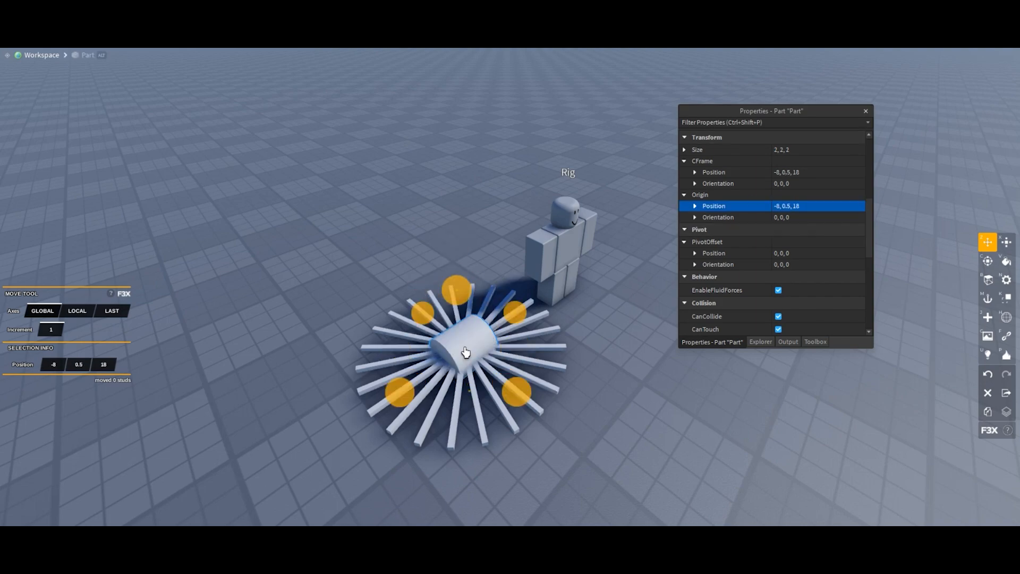
Rotate the cylinder 90 degrees to lie flat and thin it to about 0.6 studs.
{"action": "scroll", "coordinate": [468, 351], "scroll_direction": "up", "scroll_amount": 3}
{"action": "key", "text": "c"}
{"action": "scroll", "coordinate": [482, 320], "scroll_direction": "up", "scroll_amount": 2}
{"action": "left_click_drag", "start_coordinate": [512, 140], "coordinate": [514, 189]}
{"action": "key", "text": "x"}
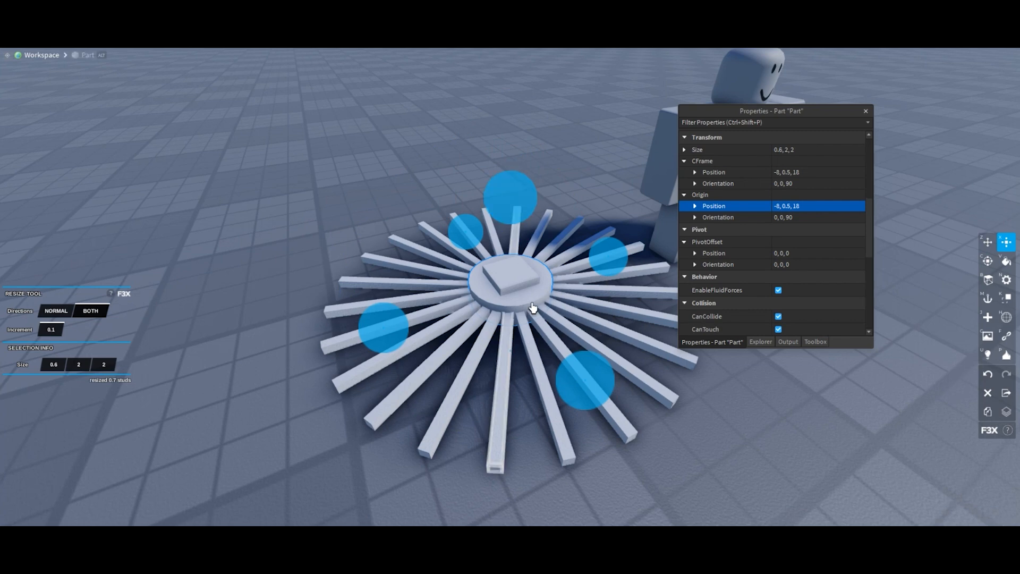
Resize cylinders into rim discs, the inner one about 8 studs across, and union the outer disc with the negated inner disc.
{"action": "left_click_drag", "start_coordinate": [574, 371], "coordinate": [626, 400]}
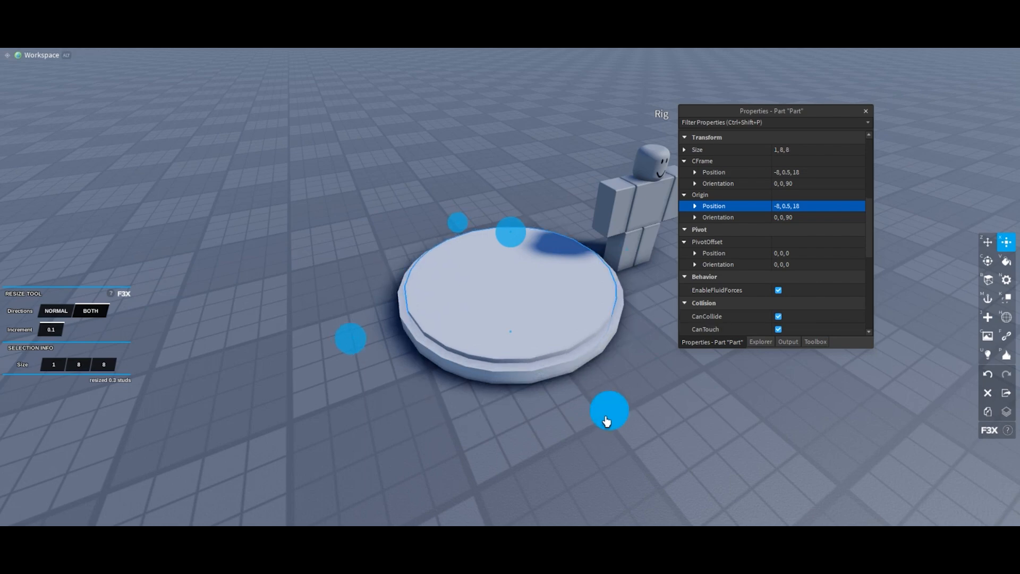
{"action": "left_click_drag", "start_coordinate": [607, 421], "coordinate": [540, 375]}
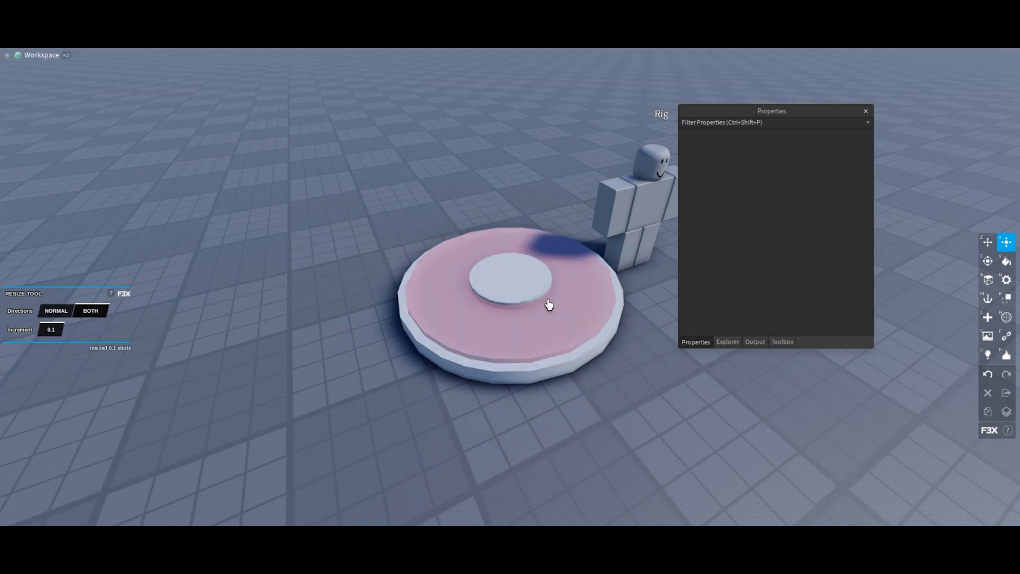
{"action": "left_click", "coordinate": [554, 375], "text": "shift"}
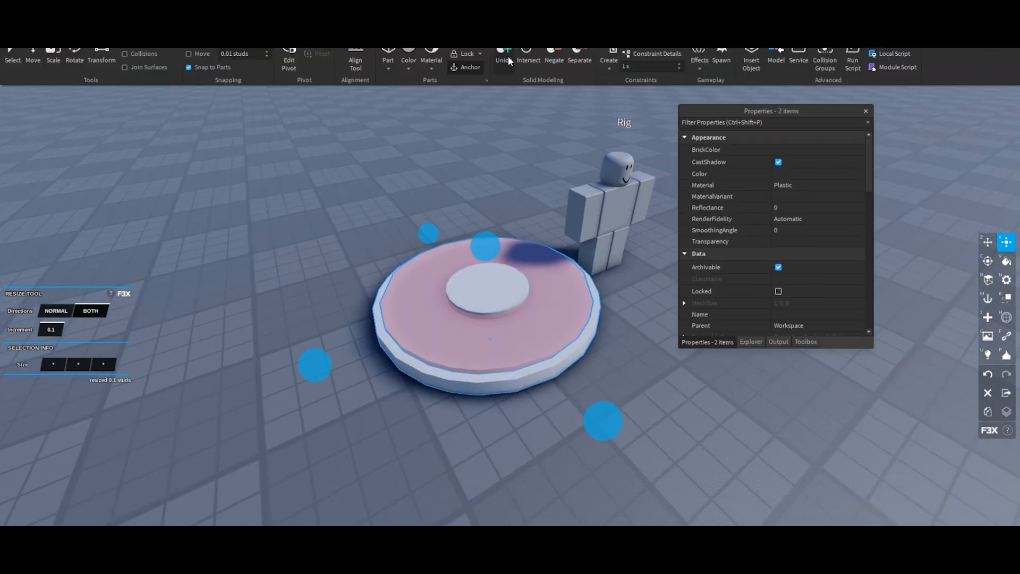
{"action": "left_click", "coordinate": [506, 56]}
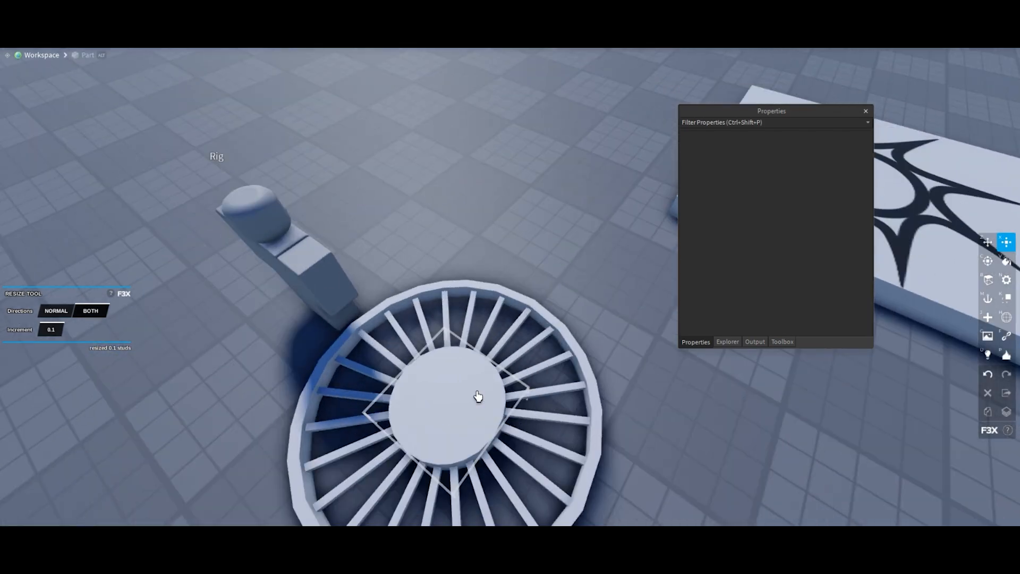
Delete the leftover cube inside the wheel's central hub.
{"action": "scroll", "coordinate": [562, 333], "scroll_direction": "down", "scroll_amount": 4}
{"action": "scroll", "coordinate": [563, 333], "scroll_direction": "up", "scroll_amount": 5}
{"action": "key", "text": "z"}
{"action": "left_click", "coordinate": [568, 328]}
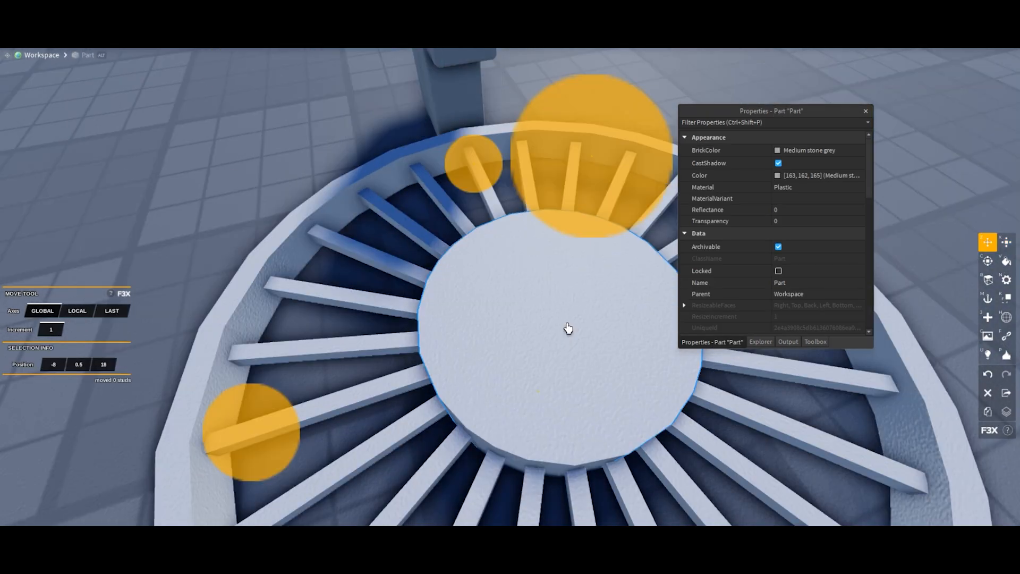
{"action": "left_click", "coordinate": [760, 341]}
{"action": "scroll", "coordinate": [747, 190], "scroll_direction": "up", "scroll_amount": 3}
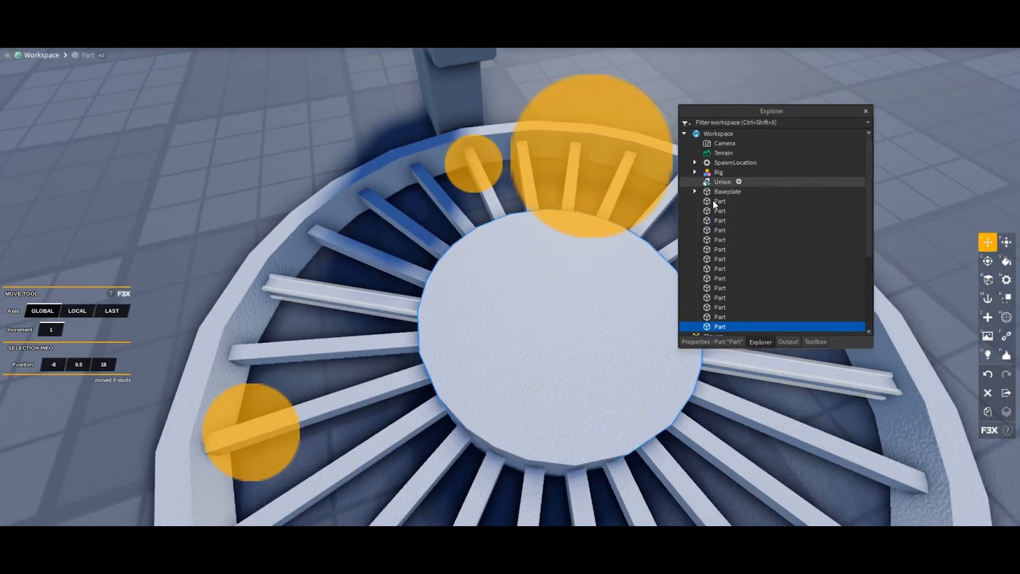
{"action": "left_click", "coordinate": [712, 200]}
{"action": "key", "text": "f"}
{"action": "right_click", "coordinate": [712, 201]}
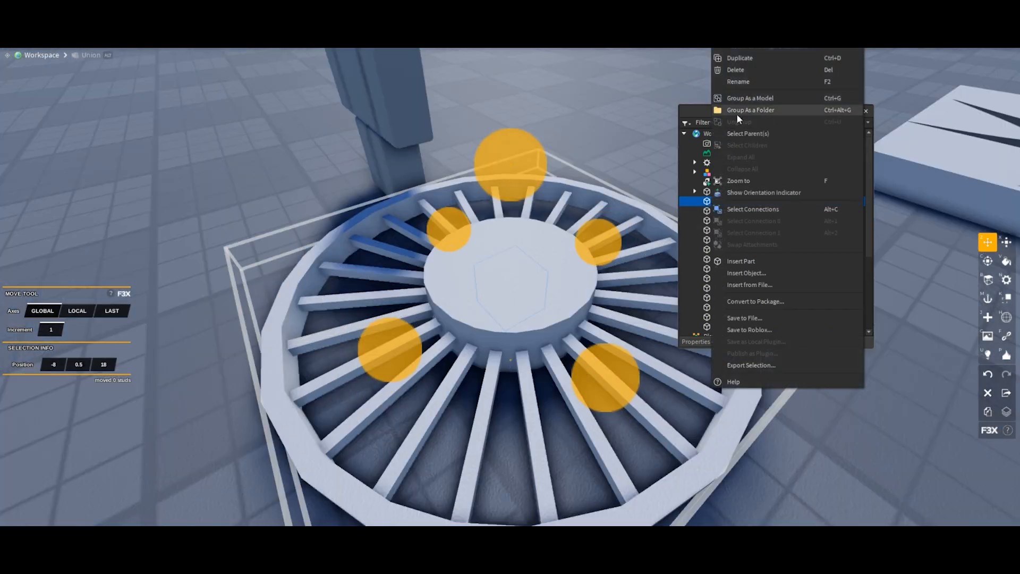
{"action": "left_click", "coordinate": [735, 69]}
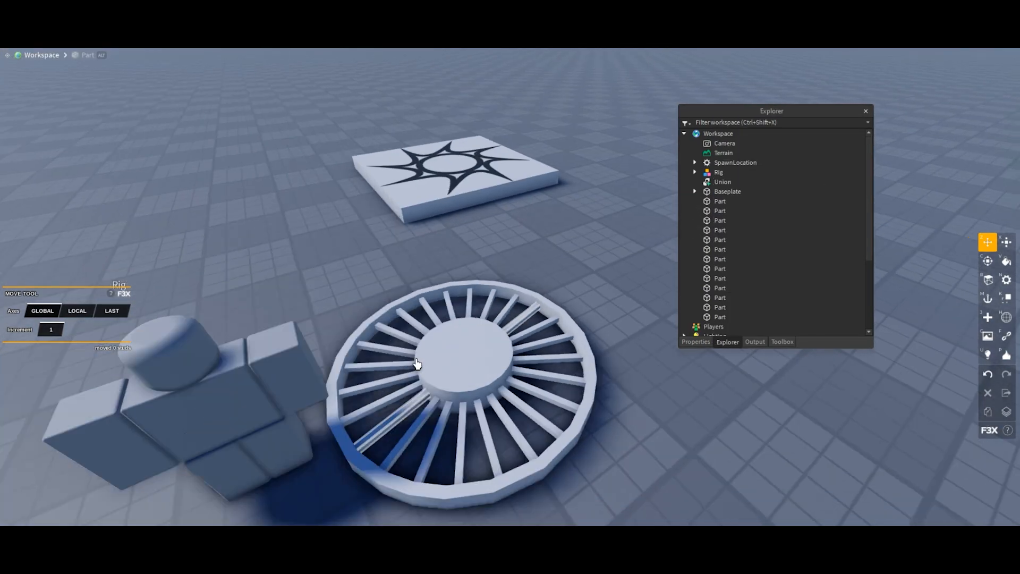
Adjust the height of the hub cylinder in both directions at a 0.1-stud increment.
{"action": "left_click", "coordinate": [501, 357]}
{"action": "key", "text": "x"}
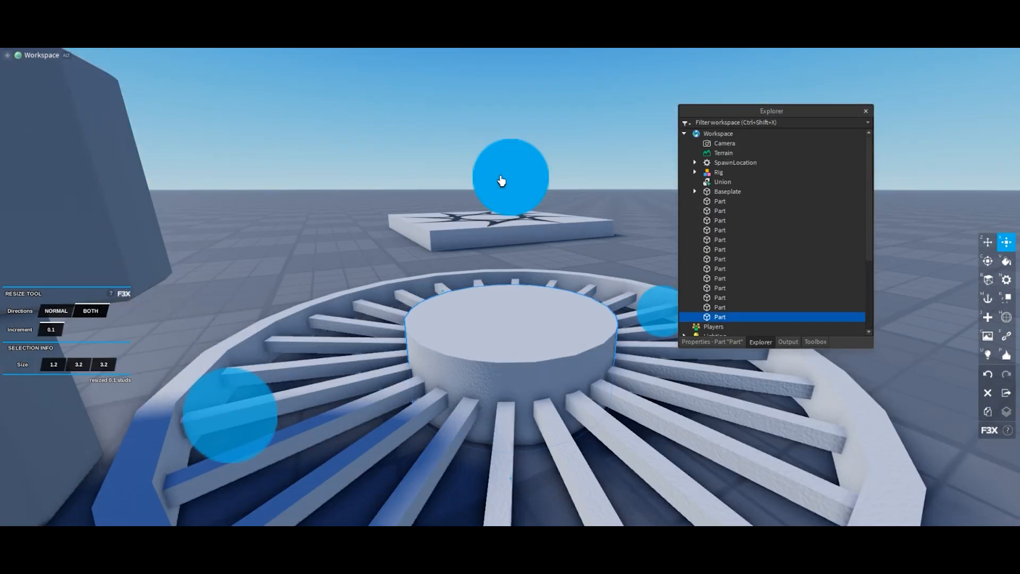
{"action": "left_click_drag", "start_coordinate": [493, 186], "coordinate": [483, 215]}
{"action": "scroll", "coordinate": [510, 255], "scroll_direction": "down", "scroll_amount": 5}
{"action": "left_click", "coordinate": [551, 379]}
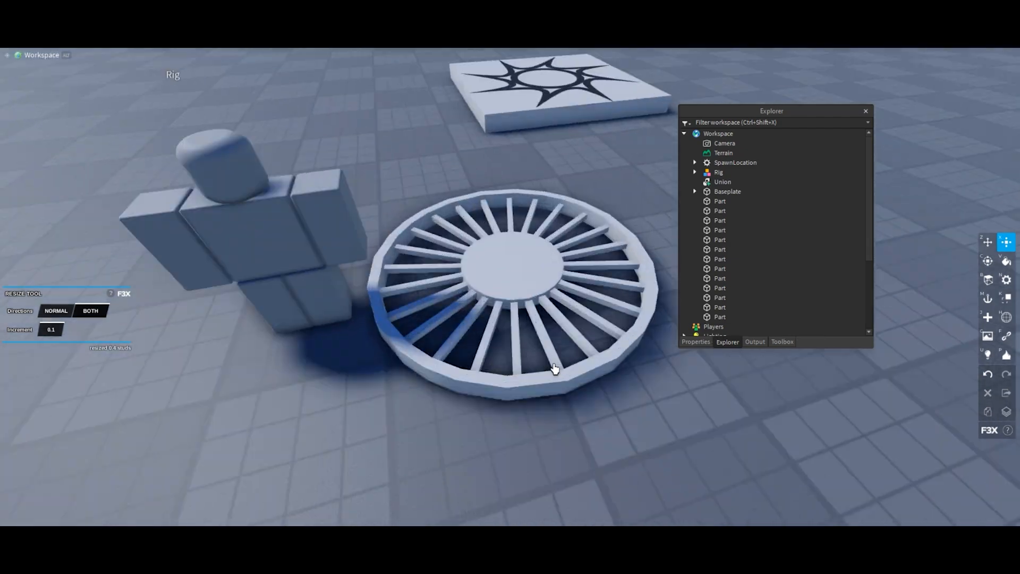
Select the rim union, hub and all spokes of the wheel and group them as a model.
{"action": "left_click_drag", "start_coordinate": [625, 189], "coordinate": [398, 404]}
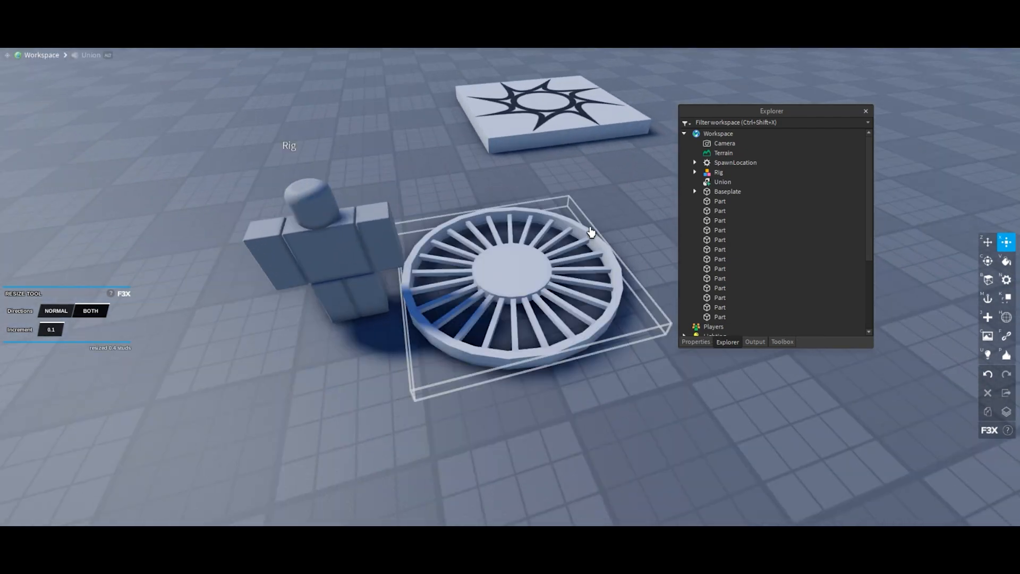
{"action": "left_click_drag", "start_coordinate": [645, 191], "coordinate": [421, 399]}
{"action": "scroll", "coordinate": [455, 375], "scroll_direction": "up", "scroll_amount": 5}
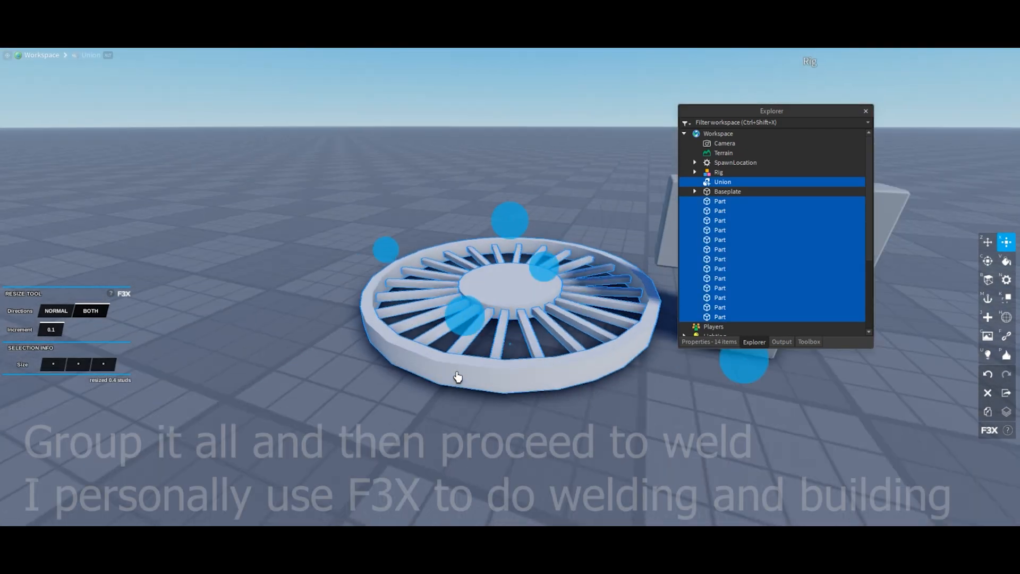
{"action": "scroll", "coordinate": [457, 377], "scroll_direction": "down", "scroll_amount": 3}
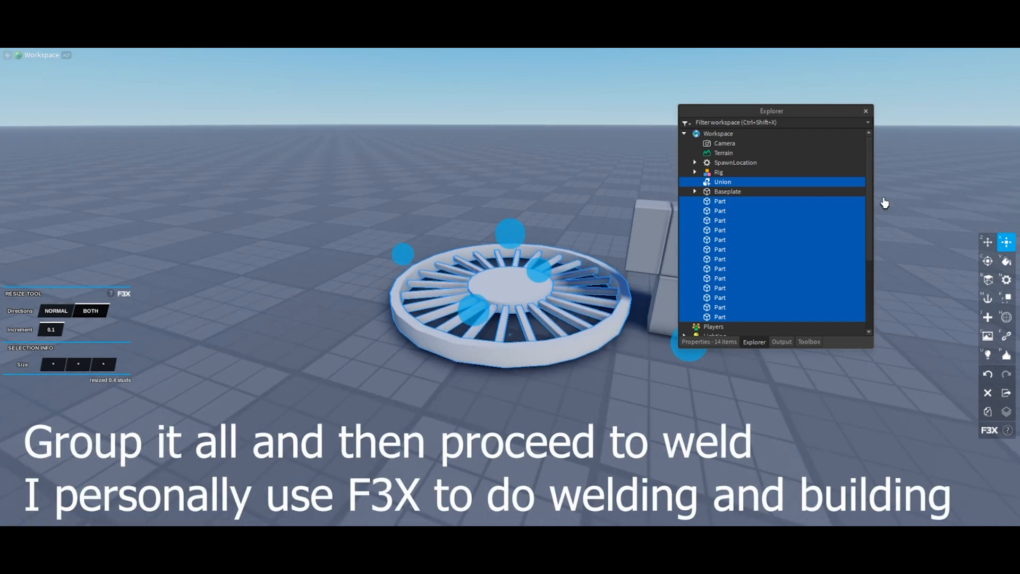
{"action": "right_click", "coordinate": [566, 285]}
{"action": "left_click", "coordinate": [570, 112]}
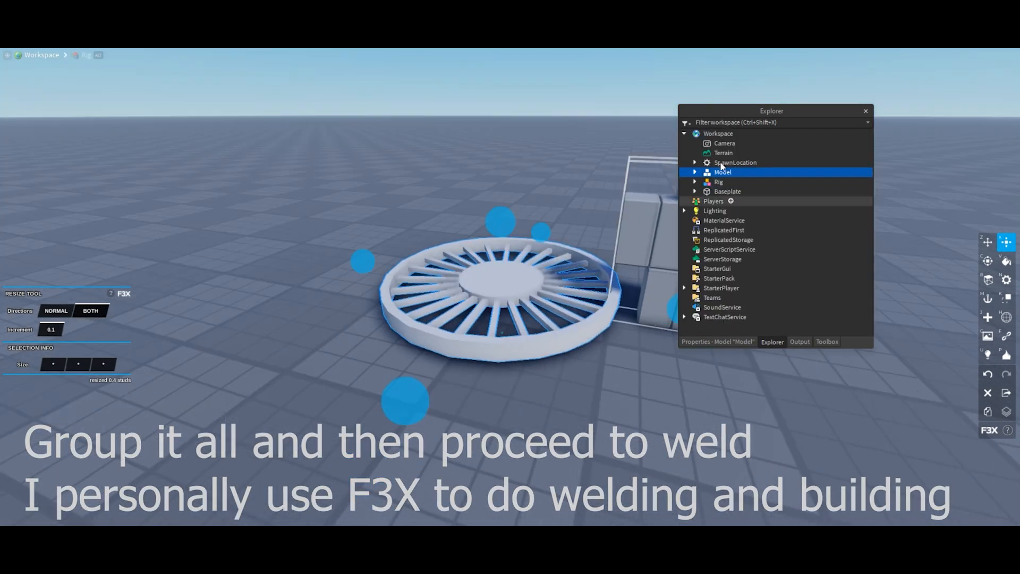
Weld all parts inside the wheel model together with the Weld tool.
{"action": "left_click", "coordinate": [695, 172]}
{"action": "left_click", "coordinate": [732, 182]}
{"action": "left_click", "coordinate": [731, 307], "text": "shift"}
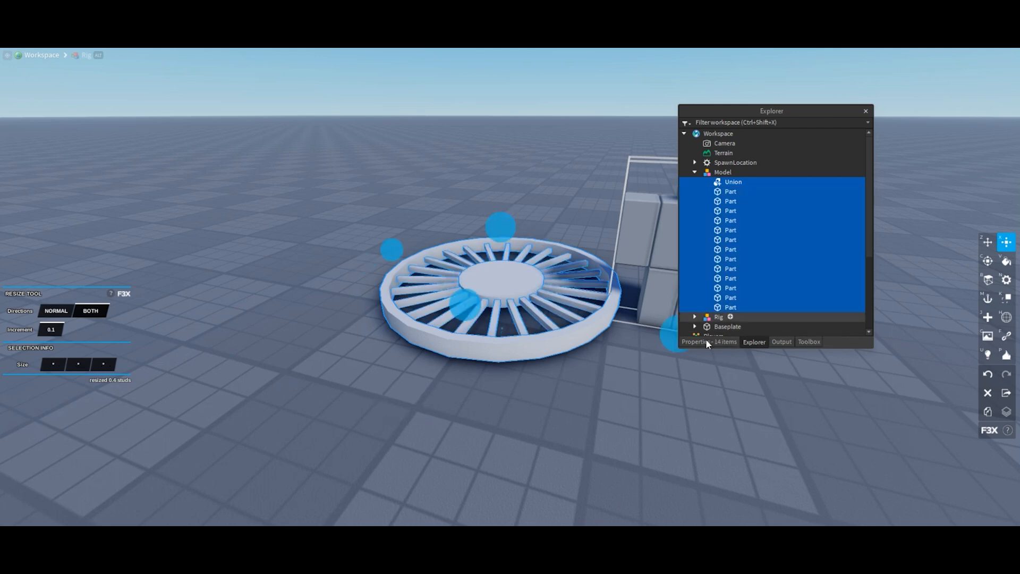
{"action": "left_click", "coordinate": [1005, 339]}
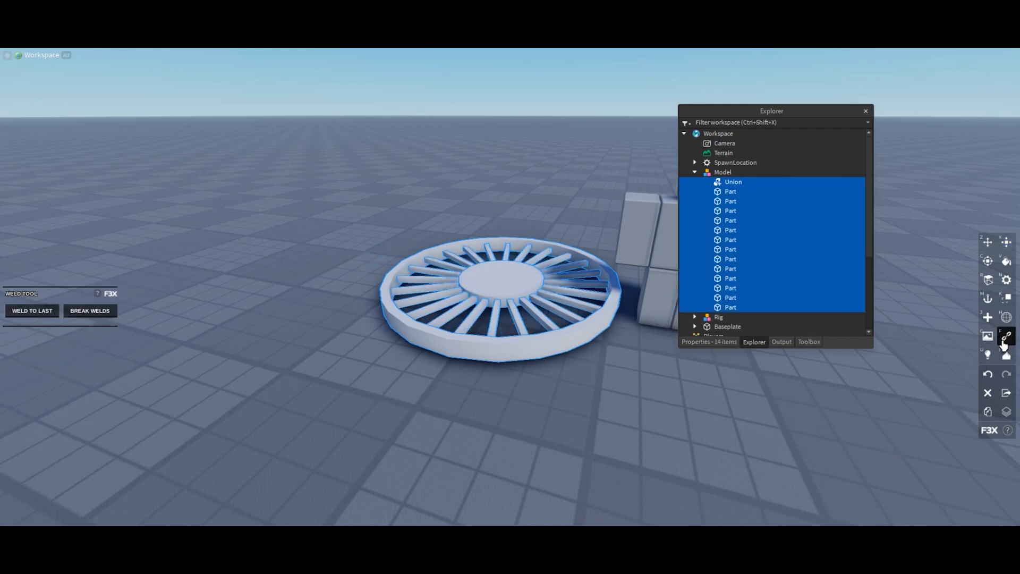
{"action": "left_click", "coordinate": [285, 236]}
Set the union and all parts inside the wheel model to unanchored.
{"action": "left_click", "coordinate": [725, 174]}
{"action": "left_click", "coordinate": [717, 341]}
{"action": "scroll", "coordinate": [780, 221], "scroll_direction": "down", "scroll_amount": 3}
{"action": "scroll", "coordinate": [786, 305], "scroll_direction": "up", "scroll_amount": 3}
{"action": "left_click", "coordinate": [776, 342]}
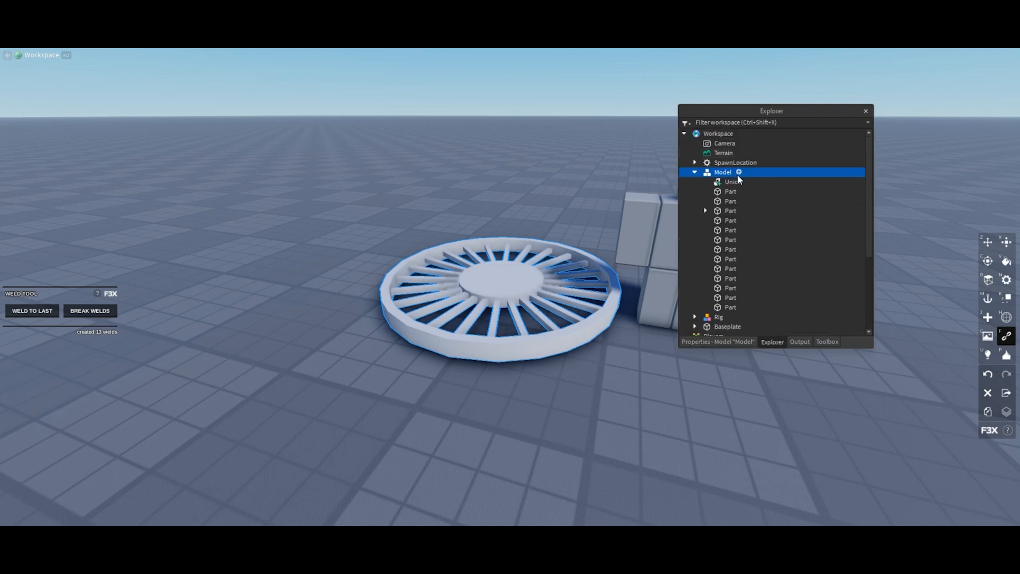
{"action": "left_click", "coordinate": [735, 182]}
{"action": "left_click", "coordinate": [712, 307], "text": "shift"}
{"action": "key", "text": "m"}
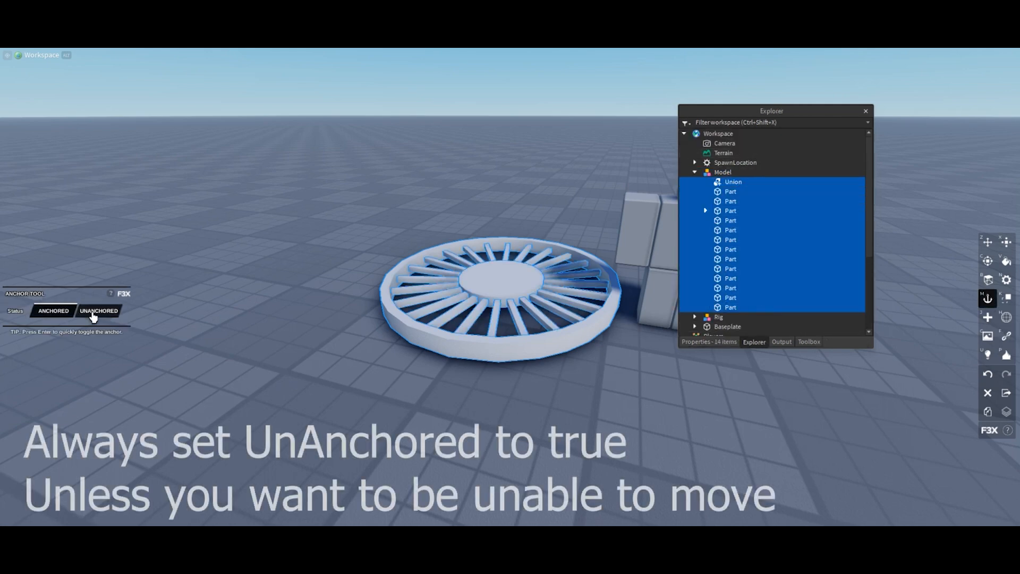
{"action": "left_click", "coordinate": [258, 349]}
Rotate the whole wheel model so that it stands upright near the rig.
{"action": "left_click", "coordinate": [324, 49]}
{"action": "left_click", "coordinate": [358, 66]}
{"action": "left_click_drag", "start_coordinate": [467, 321], "coordinate": [419, 316]}
{"action": "key", "text": "t"}
{"action": "key", "text": "s"}
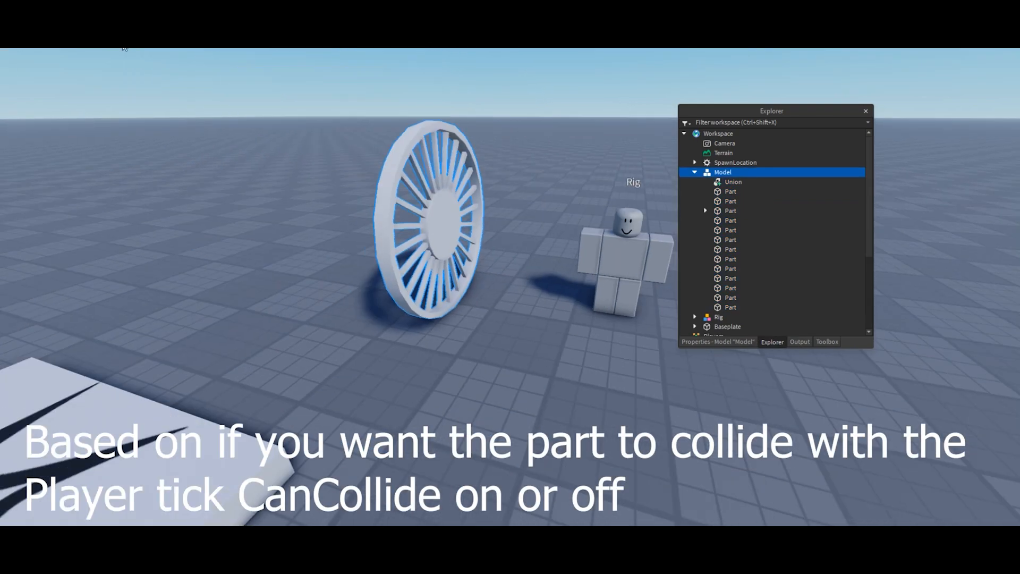
Scale the wheel model down to about leg height and place it against the outer side of the rig's leg.
{"action": "left_click", "coordinate": [123, 48]}
{"action": "left_click", "coordinate": [100, 61]}
{"action": "left_click_drag", "start_coordinate": [430, 94], "coordinate": [445, 243]}
{"action": "key", "text": "f"}
{"action": "left_click_drag", "start_coordinate": [545, 259], "coordinate": [504, 210]}
{"action": "key", "text": "f"}
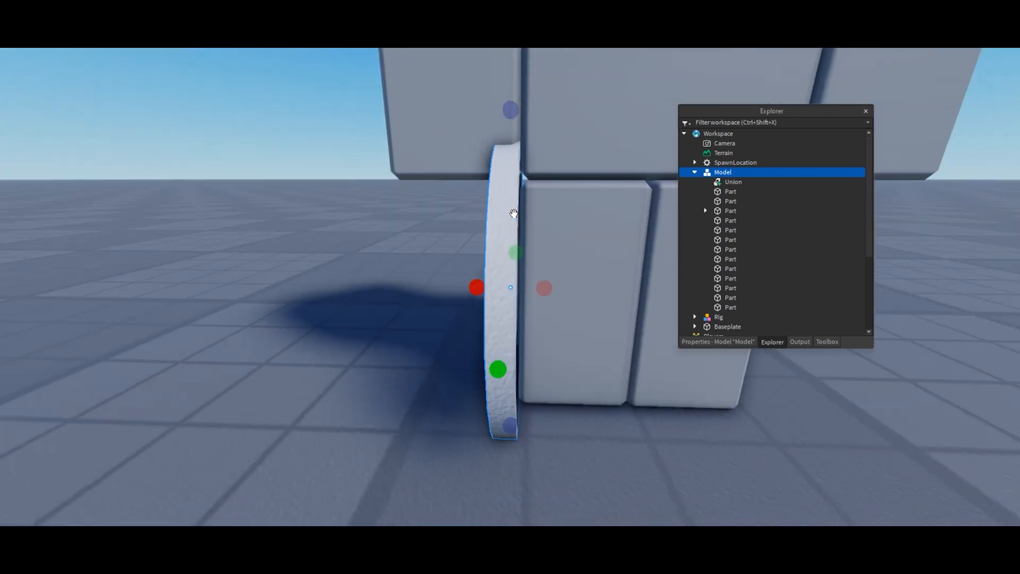
Duplicate the wheel model and move the copy 2 studs across to the rig's other leg with the F3X Move tool.
{"action": "key", "text": "s"}
{"action": "left_click", "coordinate": [474, 380]}
{"action": "key", "text": "w"}
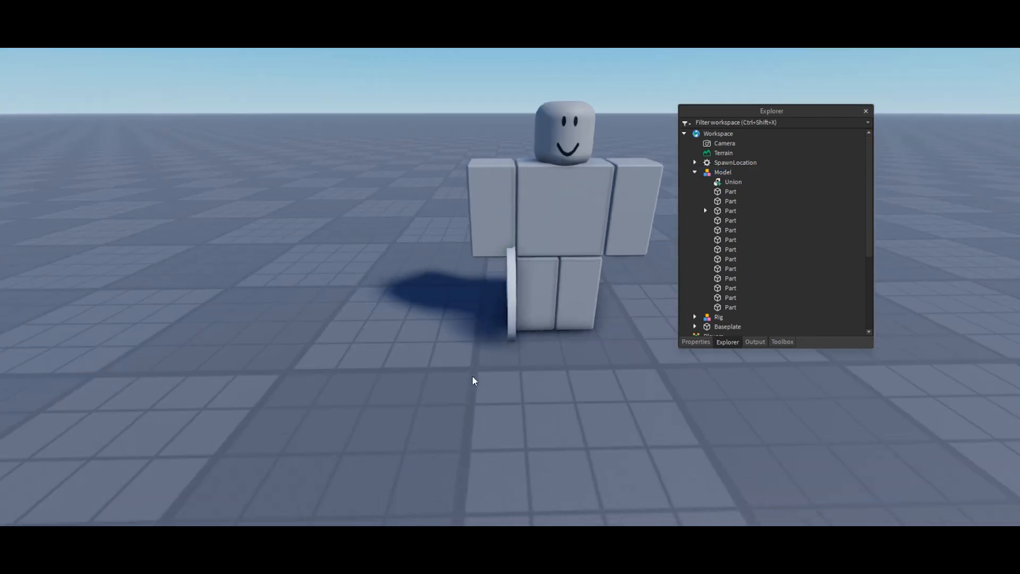
{"action": "key", "text": "d"}
{"action": "left_click", "coordinate": [481, 26]}
{"action": "left_click", "coordinate": [344, 56]}
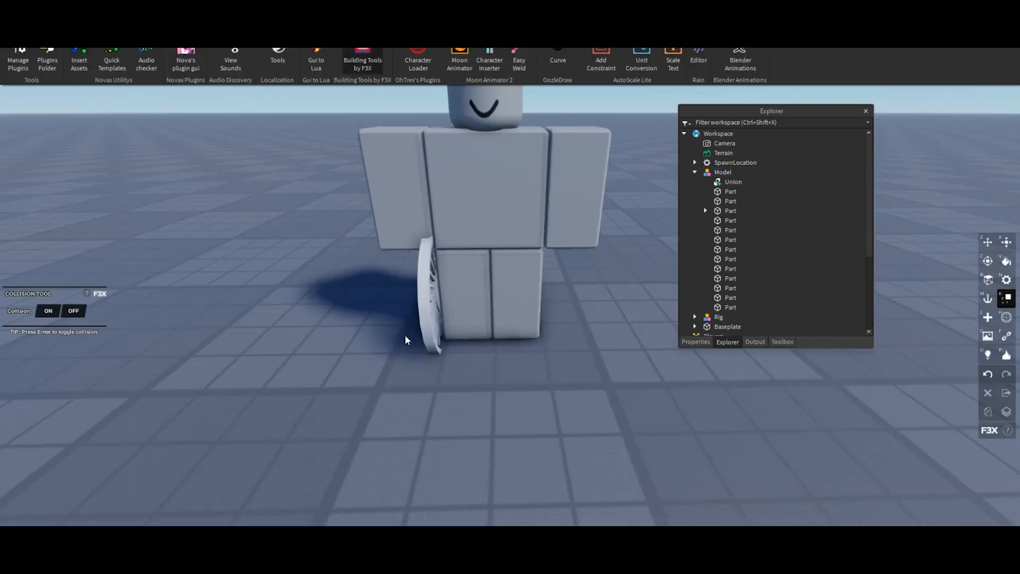
{"action": "left_click", "coordinate": [482, 268]}
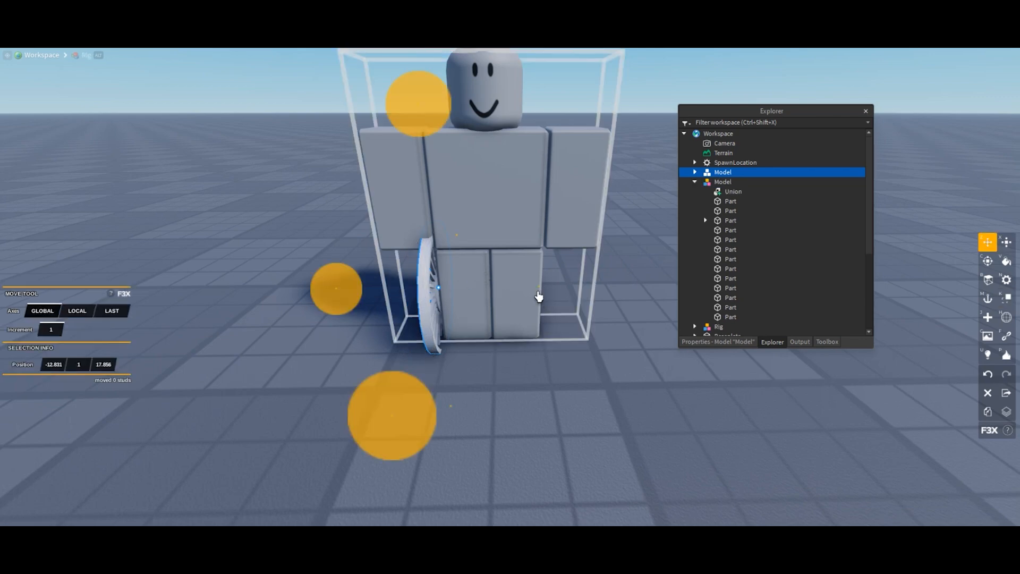
{"action": "left_click_drag", "start_coordinate": [536, 297], "coordinate": [619, 291]}
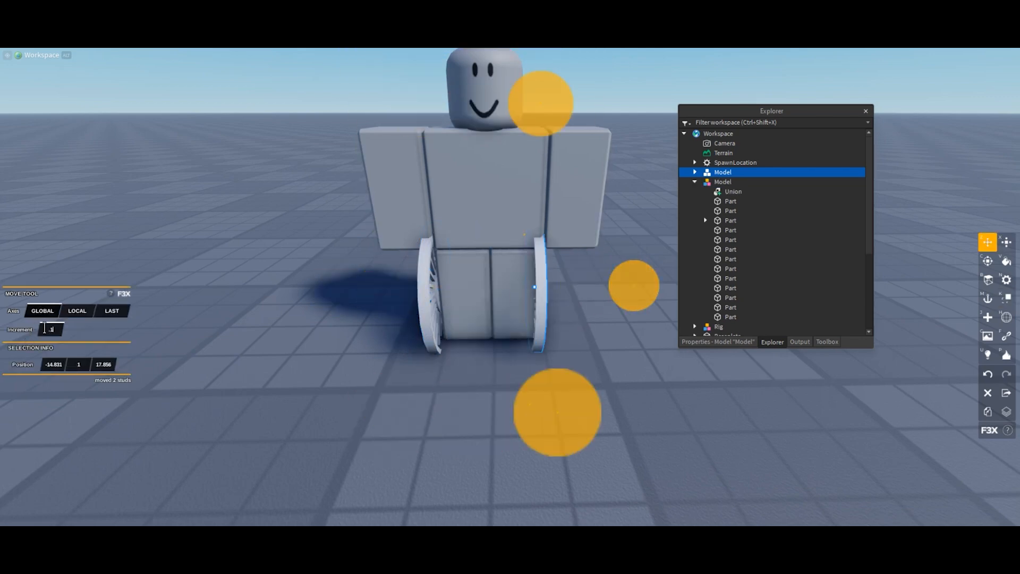
Move the copied wheel another 0.2 studs outward at a 0.1 increment and check both wheels' fit against the legs.
{"action": "left_click_drag", "start_coordinate": [432, 288], "coordinate": [444, 294]}
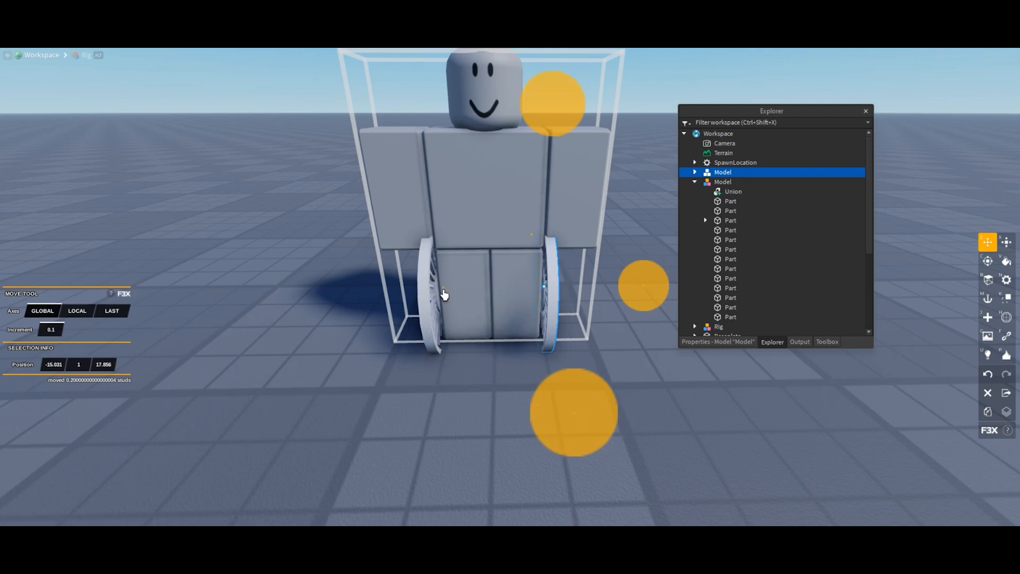
{"action": "key", "text": "f"}
{"action": "key", "text": "a"}
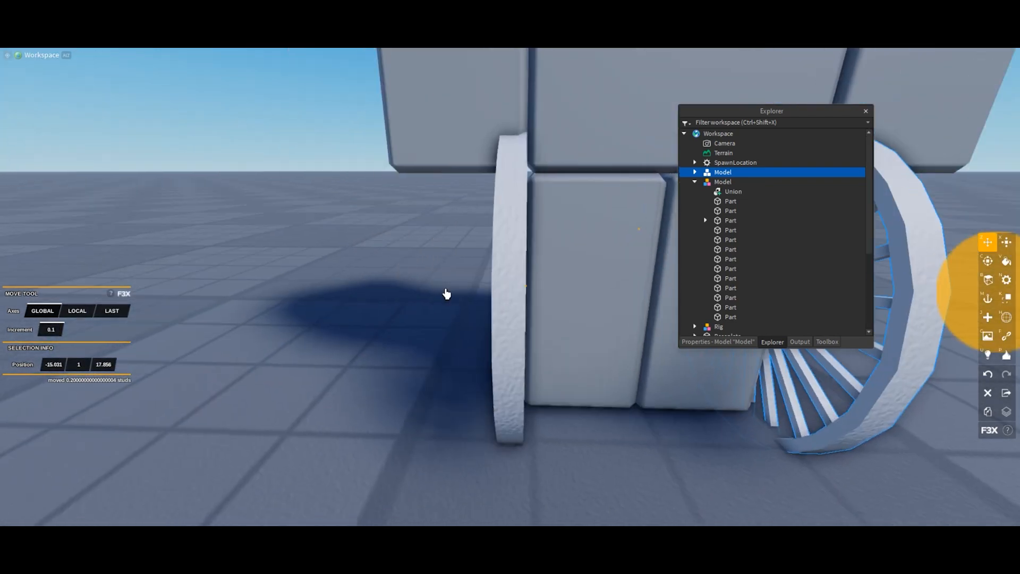
{"action": "key", "text": "d"}
{"action": "scroll", "coordinate": [447, 293], "scroll_direction": "down", "scroll_amount": 10}
{"action": "left_click", "coordinate": [448, 382]}
{"action": "scroll", "coordinate": [507, 287], "scroll_direction": "up", "scroll_amount": 8}
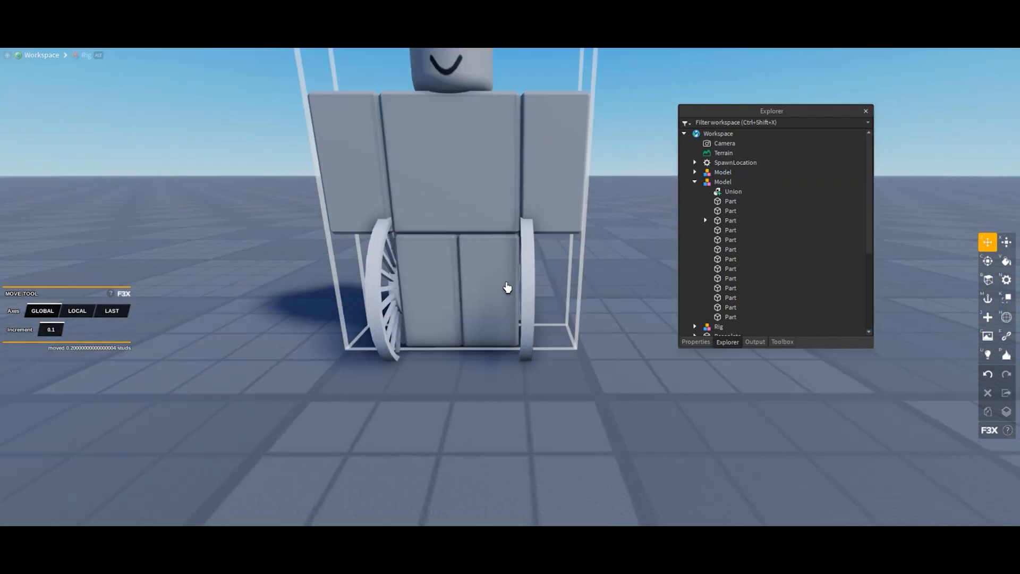
{"action": "scroll", "coordinate": [507, 287], "scroll_direction": "down", "scroll_amount": 4}
Set the transparency of the rig's Left Leg and Right Leg to 1.
{"action": "left_click", "coordinate": [473, 237]}
{"action": "scroll", "coordinate": [745, 224], "scroll_direction": "down", "scroll_amount": 2}
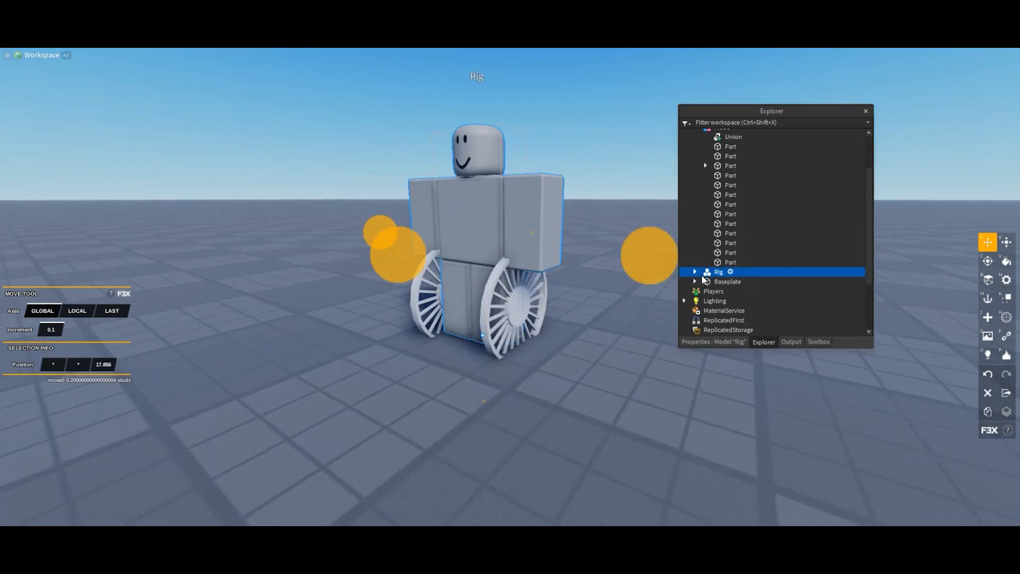
{"action": "left_click", "coordinate": [694, 271]}
{"action": "scroll", "coordinate": [733, 261], "scroll_direction": "down", "scroll_amount": 3}
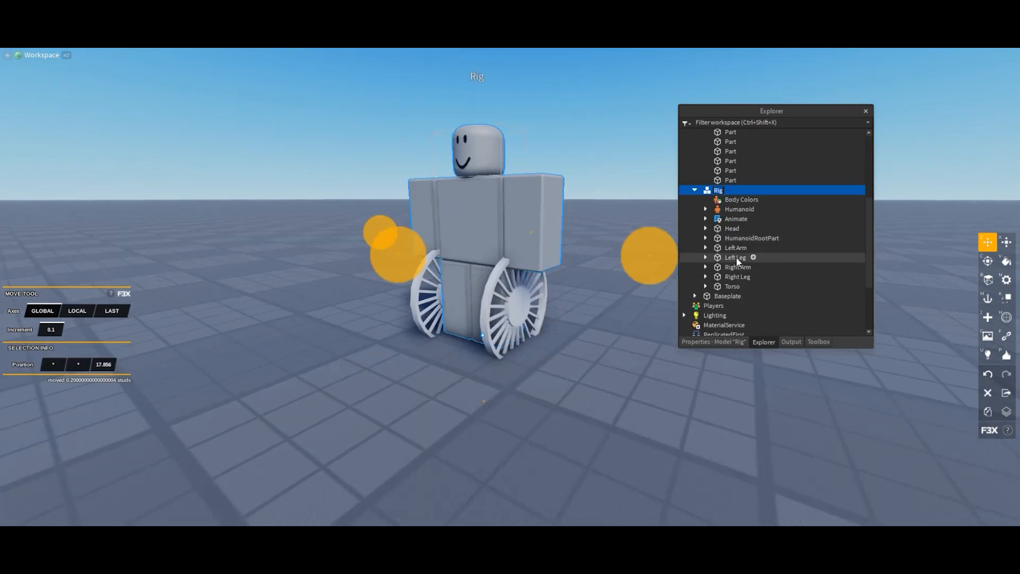
{"action": "left_click", "coordinate": [736, 257]}
{"action": "left_click", "coordinate": [726, 277], "text": "ctrl"}
{"action": "key", "text": "n"}
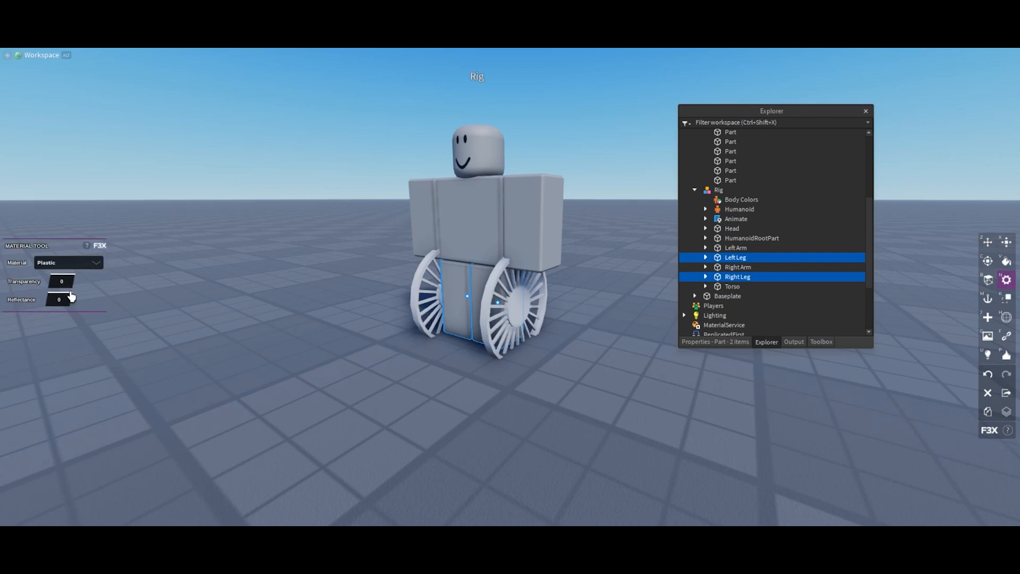
{"action": "type", "text": "1"}
{"action": "key", "text": "Return"}
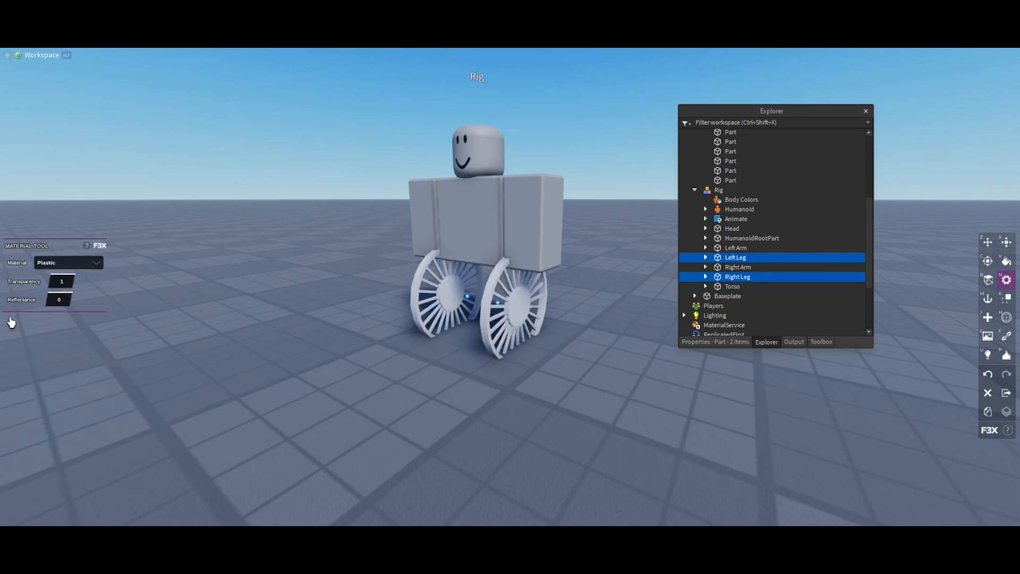
{"action": "left_click", "coordinate": [485, 428]}
Rename the original wheel model LeftBarring and place it inside the rig's Left Leg.
{"action": "scroll", "coordinate": [732, 230], "scroll_direction": "up", "scroll_amount": 5}
{"action": "left_click", "coordinate": [707, 182]}
{"action": "left_click", "coordinate": [696, 181]}
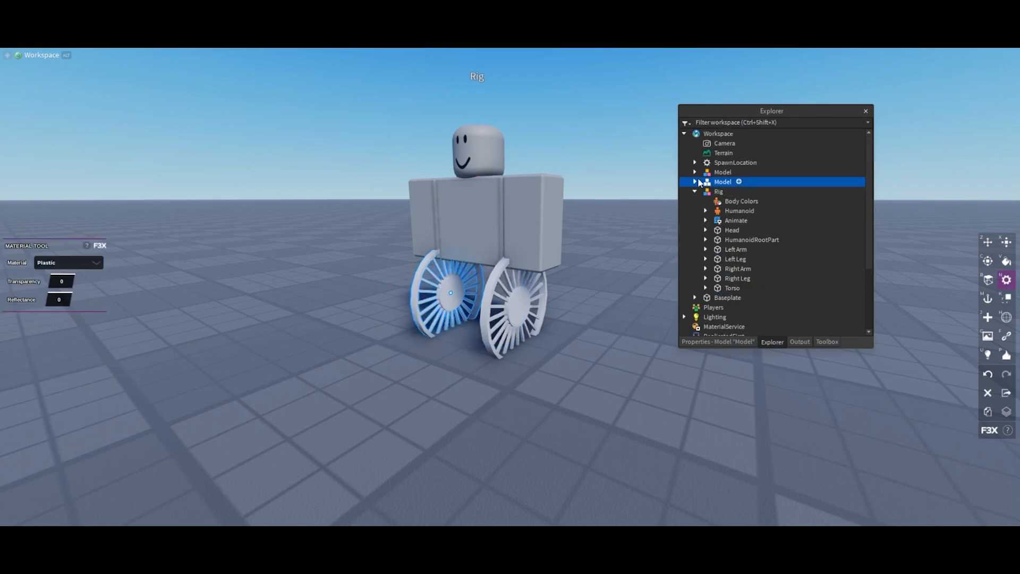
{"action": "left_click", "coordinate": [712, 183]}
{"action": "right_click", "coordinate": [712, 183]}
{"action": "left_click", "coordinate": [732, 254]}
{"action": "type", "text": "LeftBarring"}
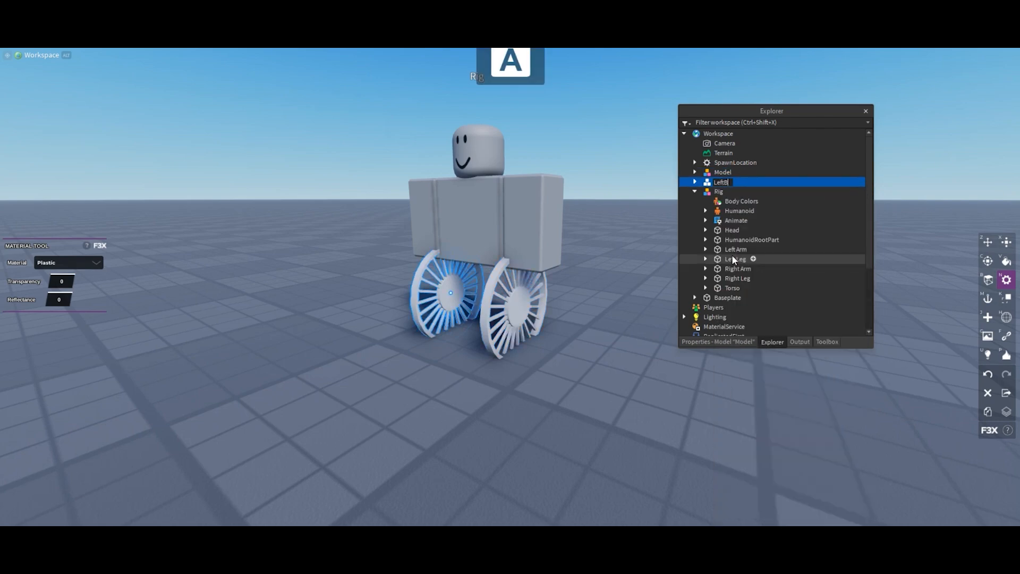
{"action": "key", "text": "Return"}
{"action": "left_click_drag", "start_coordinate": [715, 182], "coordinate": [759, 263]}
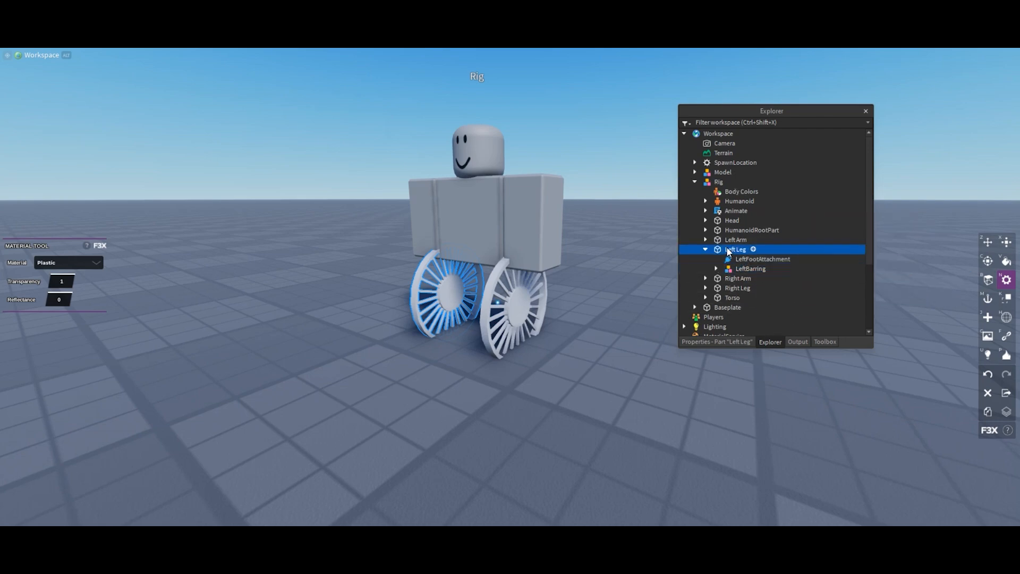
Paint LeftBarring Dark stone grey and place both wheel models directly inside Rig.
{"action": "key", "text": "v"}
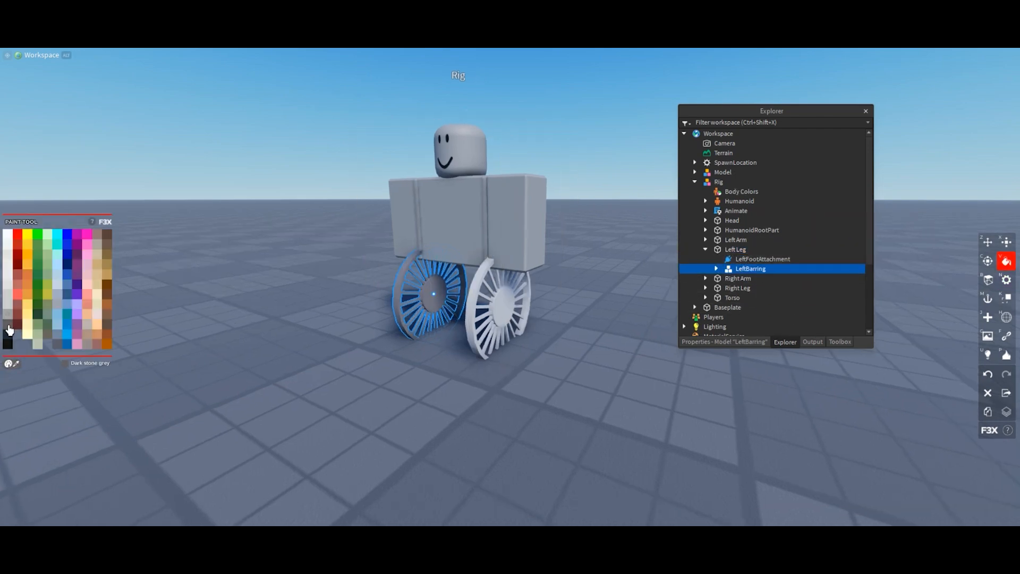
{"action": "left_click", "coordinate": [567, 421]}
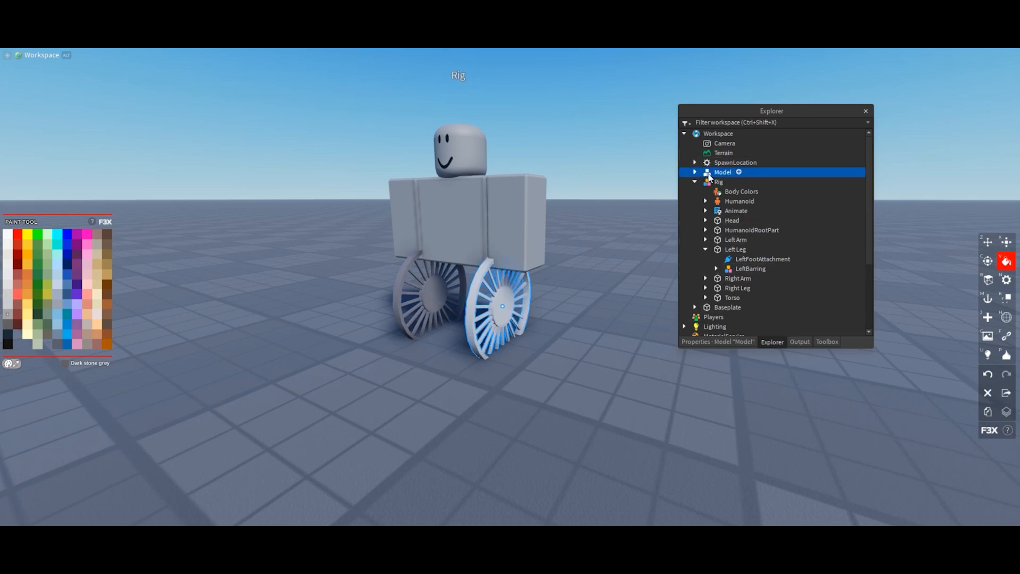
{"action": "left_click_drag", "start_coordinate": [751, 208], "coordinate": [734, 184]}
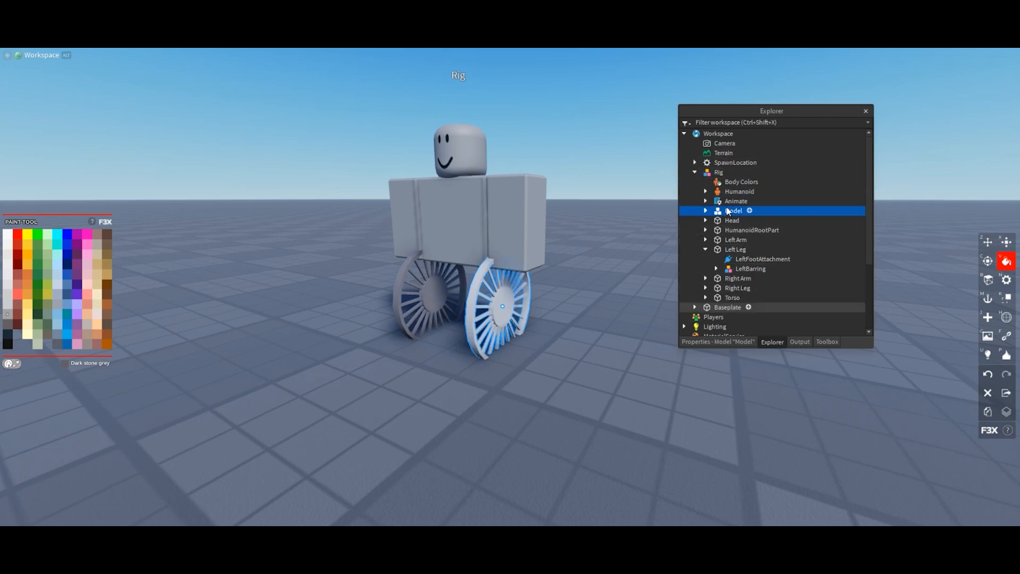
{"action": "left_click_drag", "start_coordinate": [744, 269], "coordinate": [746, 174]}
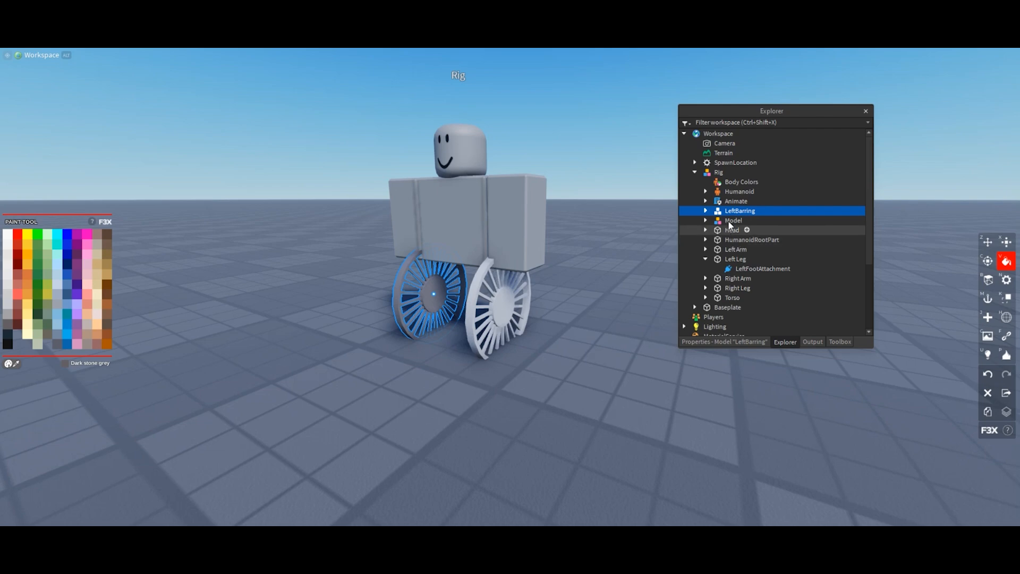
{"action": "right_click", "coordinate": [579, 287]}
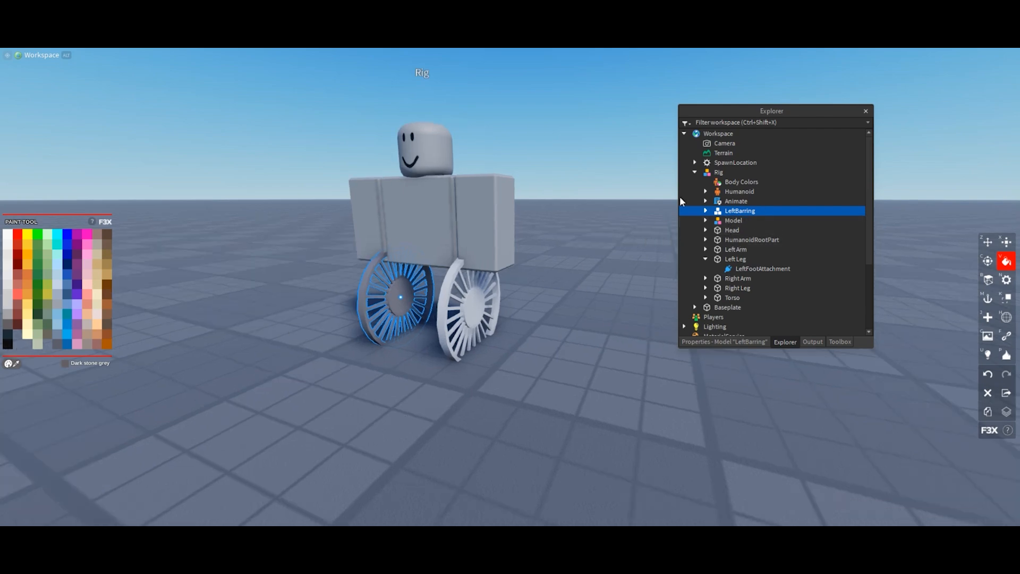
Rename the second wheel model inside Rig as RightBarring.
{"action": "left_click", "coordinate": [723, 220]}
{"action": "right_click", "coordinate": [724, 220]}
{"action": "left_click", "coordinate": [732, 82]}
{"action": "type", "text": "R"}
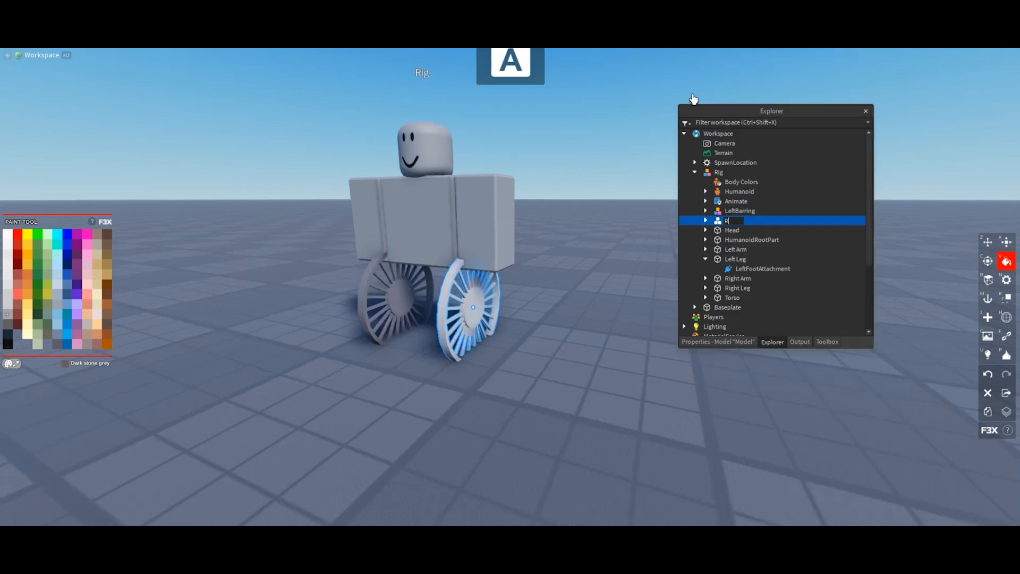
{"action": "type", "text": "ightBarring"}
{"action": "key", "text": "Return"}
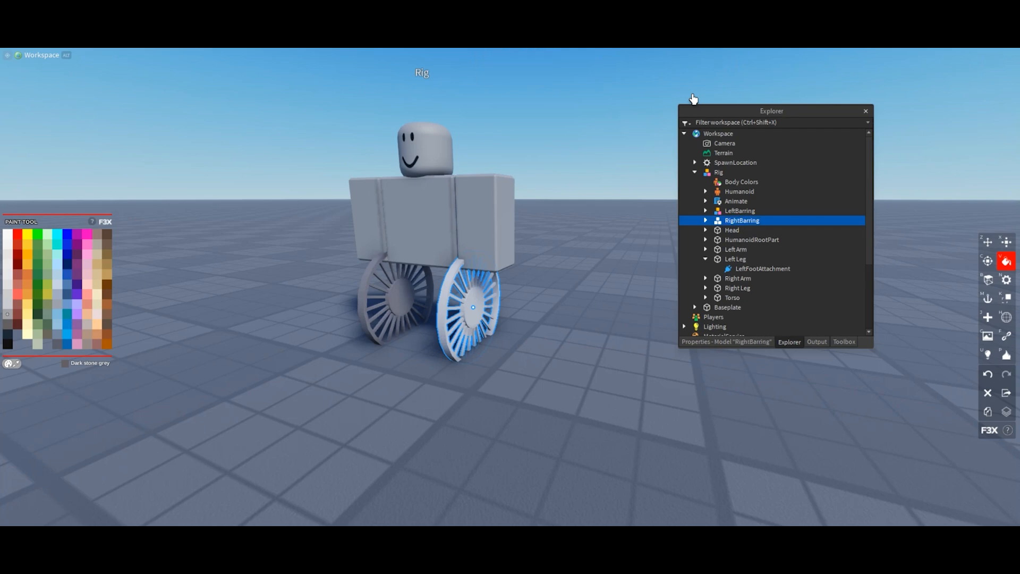
Paint RightBarring Dark stone grey and compare it with the other wheel.
{"action": "right_click", "coordinate": [549, 401]}
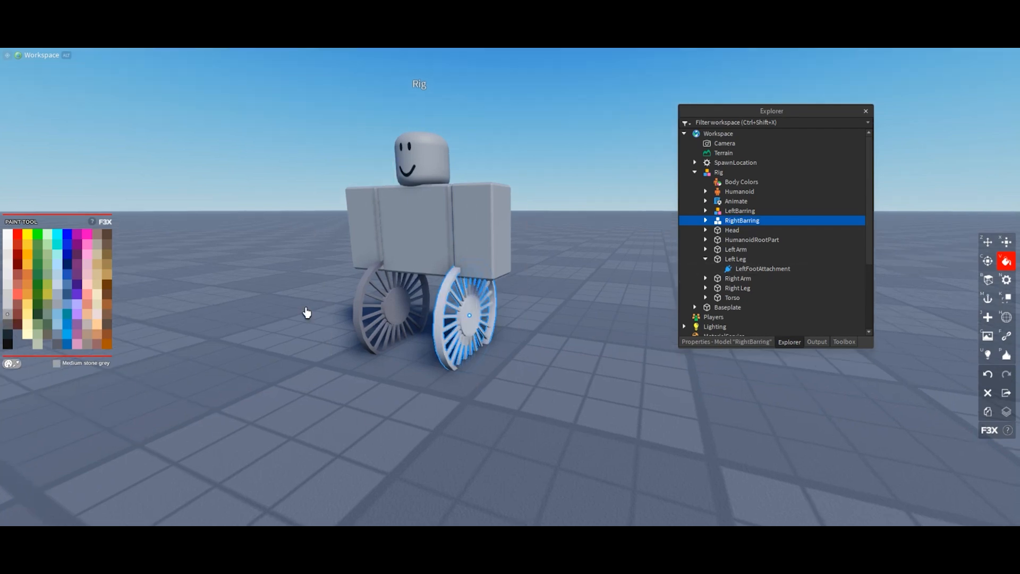
{"action": "left_click", "coordinate": [530, 392]}
{"action": "scroll", "coordinate": [531, 392], "scroll_direction": "up", "scroll_amount": 5}
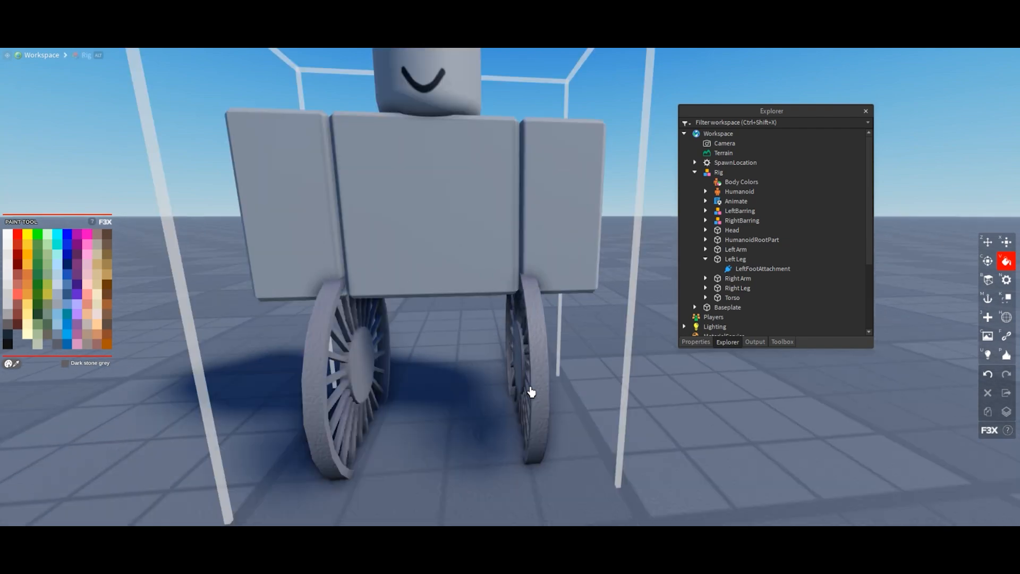
{"action": "scroll", "coordinate": [530, 392], "scroll_direction": "down", "scroll_amount": 10}
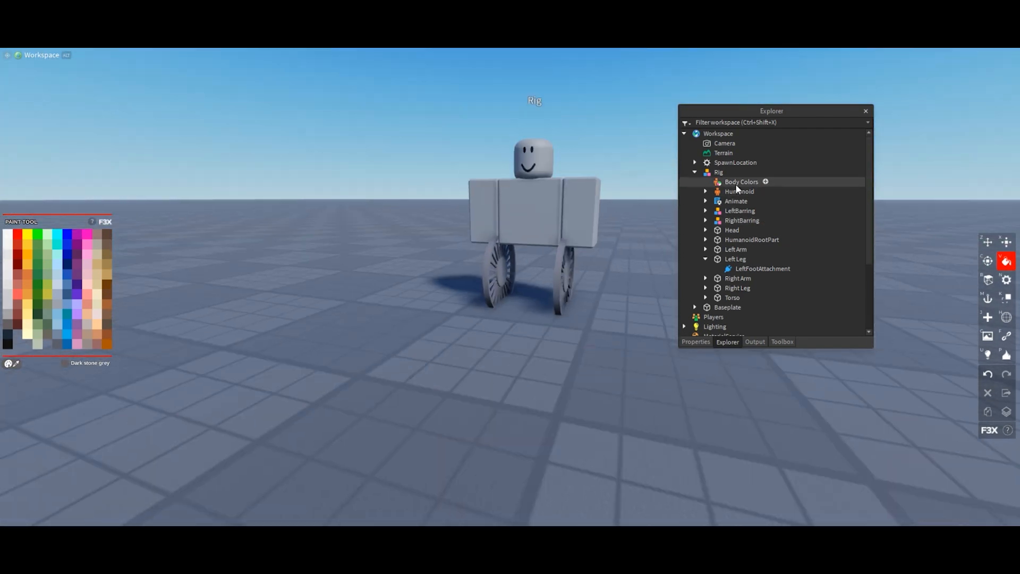
Set the material of both LeftBarring and RightBarring to SmoothPlastic.
{"action": "left_click", "coordinate": [727, 210], "text": "ctrl"}
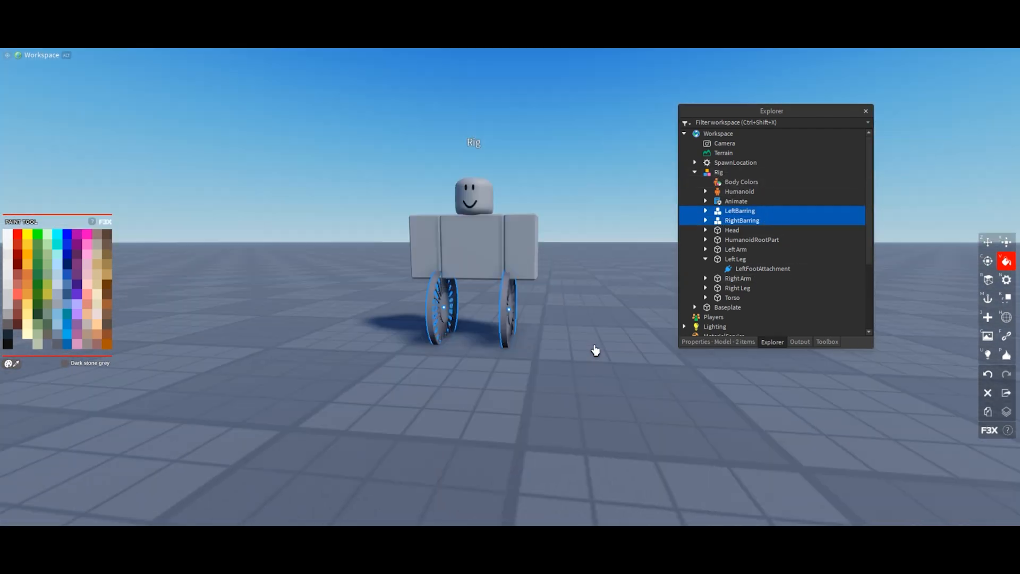
{"action": "key", "text": "n"}
{"action": "left_click", "coordinate": [74, 265]}
{"action": "left_click", "coordinate": [245, 291]}
{"action": "left_click", "coordinate": [366, 434]}
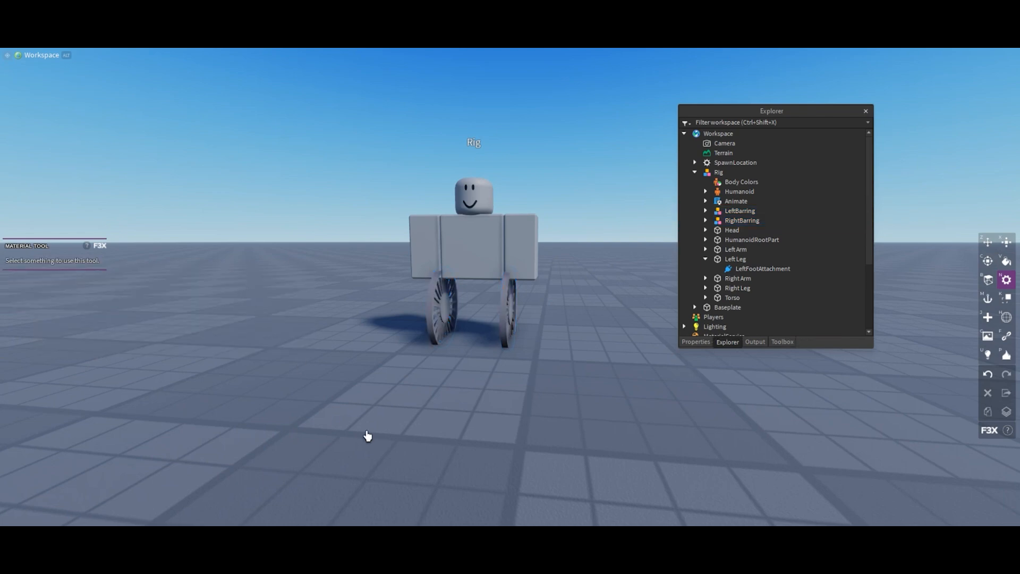
Examine the rig and its two wheels up close and from a distance.
{"action": "scroll", "coordinate": [377, 425], "scroll_direction": "up", "scroll_amount": 4}
{"action": "scroll", "coordinate": [378, 426], "scroll_direction": "down", "scroll_amount": 3}
{"action": "scroll", "coordinate": [378, 425], "scroll_direction": "up", "scroll_amount": 3}
{"action": "scroll", "coordinate": [378, 425], "scroll_direction": "up", "scroll_amount": 2}
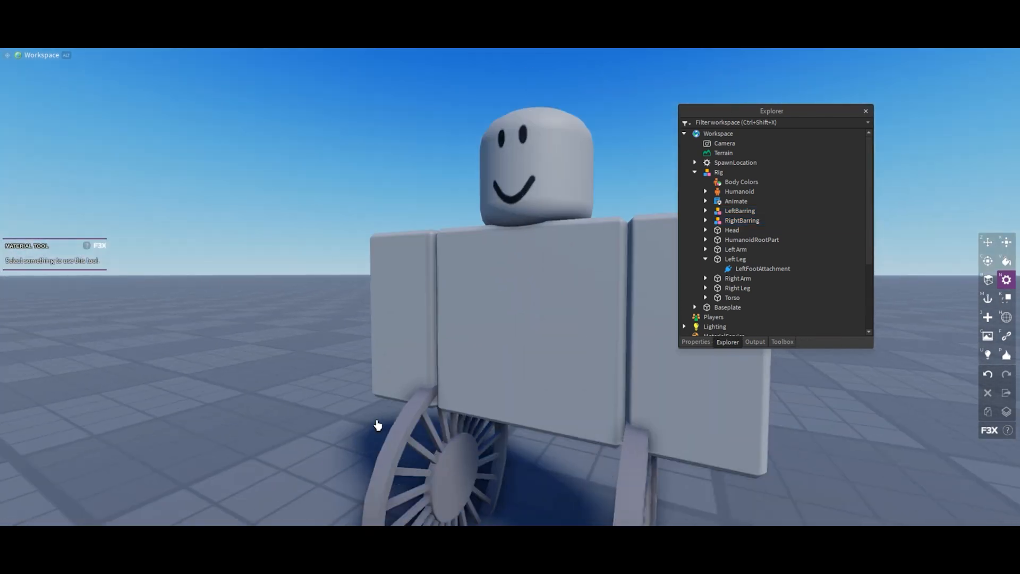
{"action": "scroll", "coordinate": [378, 425], "scroll_direction": "down", "scroll_amount": 4}
{"action": "scroll", "coordinate": [378, 425], "scroll_direction": "up", "scroll_amount": 4}
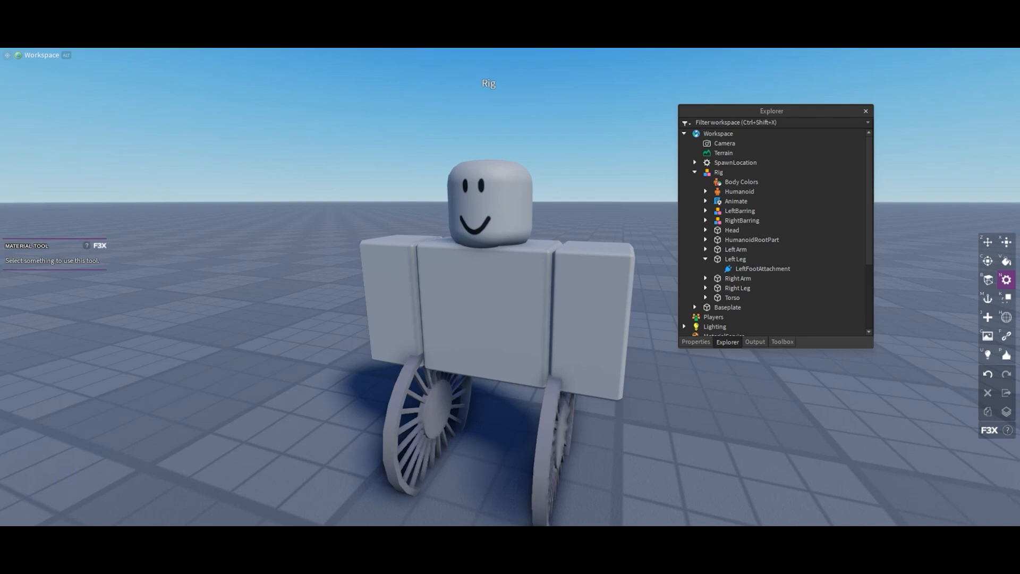
{"action": "scroll", "coordinate": [467, 371], "scroll_direction": "down", "scroll_amount": 4}
{"action": "scroll", "coordinate": [467, 369], "scroll_direction": "up", "scroll_amount": 2}
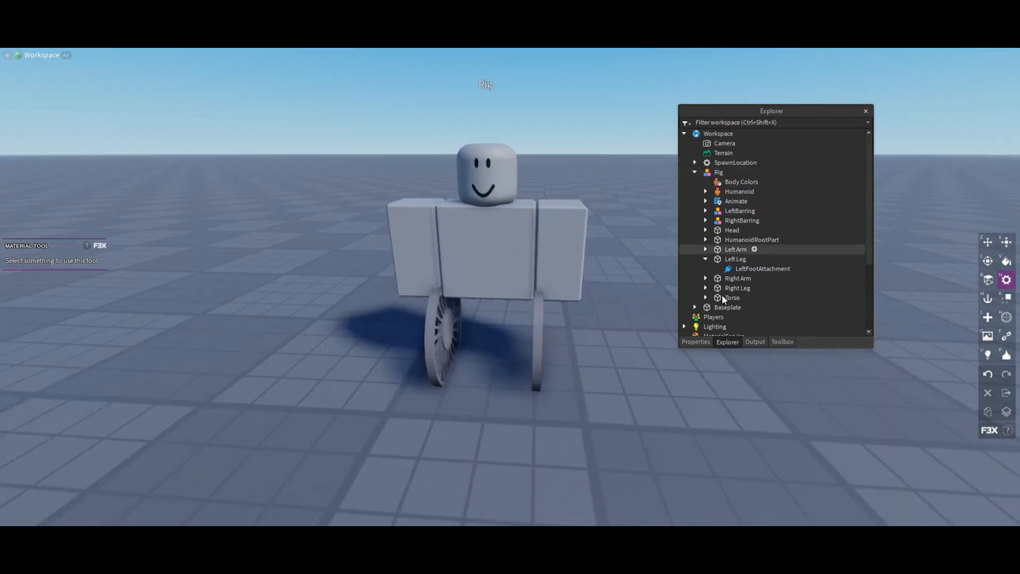
Examine the Right Hip, Left Shoulder and Left Hip joints inside the rig's Torso.
{"action": "left_click", "coordinate": [706, 297]}
{"action": "scroll", "coordinate": [712, 290], "scroll_direction": "down", "scroll_amount": 5}
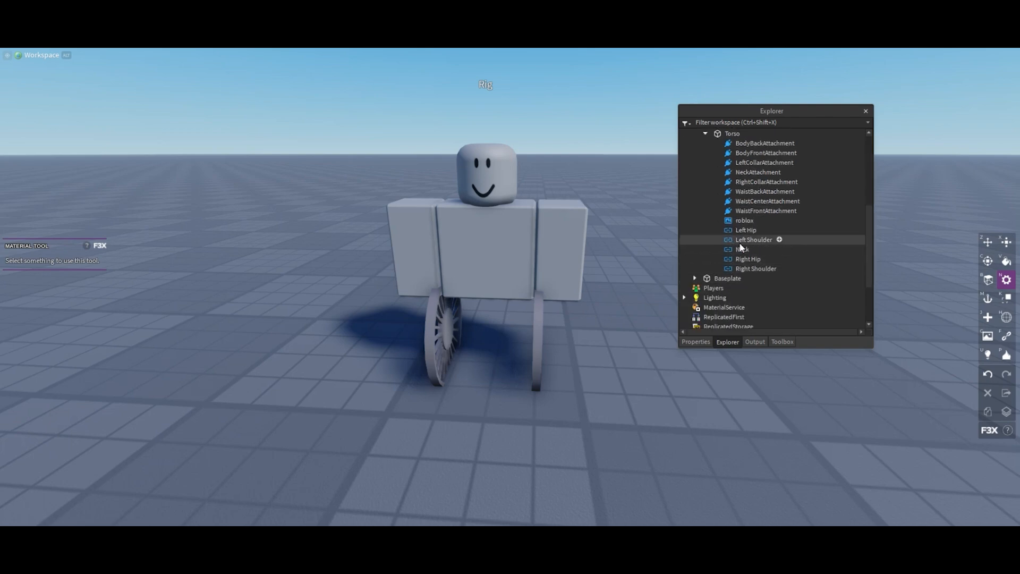
{"action": "left_click", "coordinate": [743, 259]}
{"action": "left_click", "coordinate": [746, 240]}
{"action": "left_click", "coordinate": [731, 229]}
Look through the parts inside LeftBarring for its core part.
{"action": "scroll", "coordinate": [721, 249], "scroll_direction": "up", "scroll_amount": 5}
{"action": "left_click", "coordinate": [706, 211]}
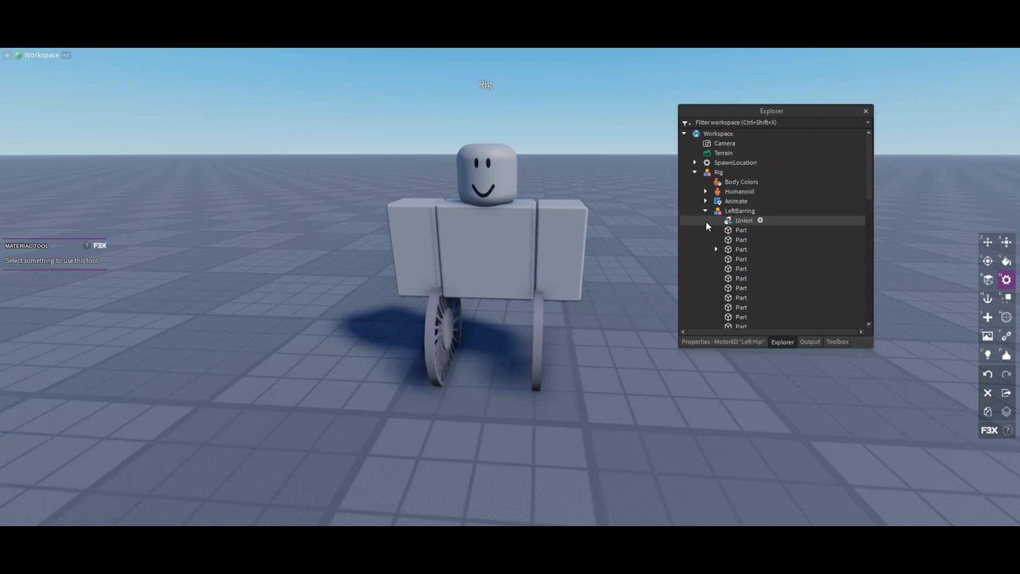
{"action": "left_click", "coordinate": [730, 230]}
{"action": "scroll", "coordinate": [731, 234], "scroll_direction": "down", "scroll_amount": 3}
{"action": "scroll", "coordinate": [731, 234], "scroll_direction": "up", "scroll_amount": 1}
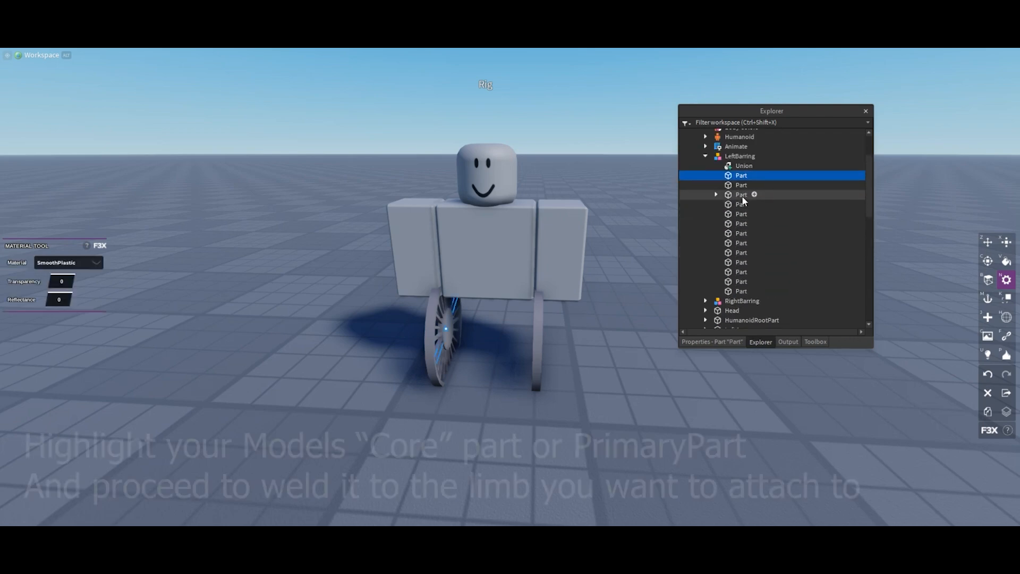
{"action": "left_click", "coordinate": [742, 194]}
{"action": "left_click", "coordinate": [733, 290]}
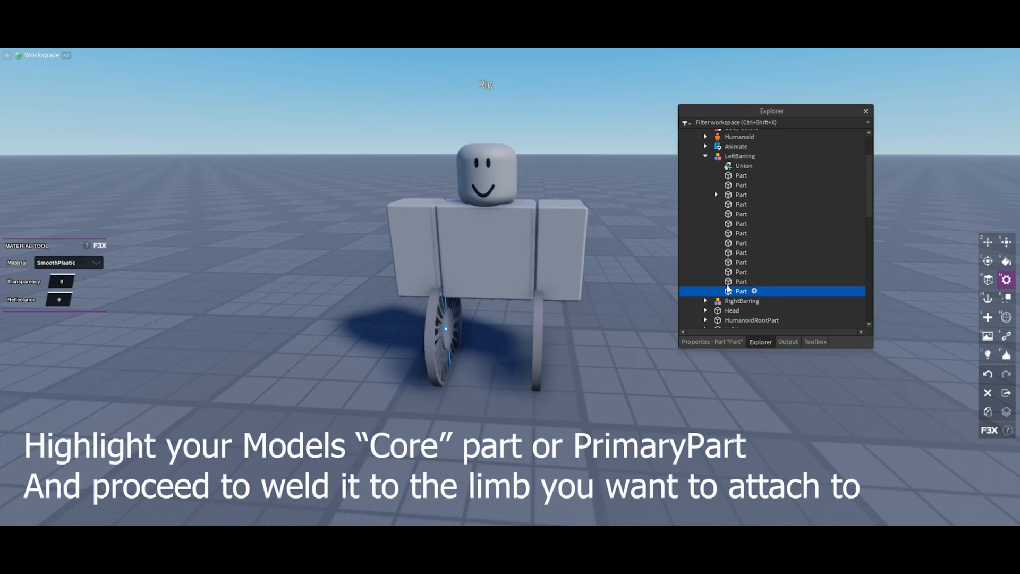
Weld the Union core part of LeftBarring to the rig's Left Leg.
{"action": "left_click", "coordinate": [738, 165]}
{"action": "scroll", "coordinate": [749, 266], "scroll_direction": "down", "scroll_amount": 2}
{"action": "scroll", "coordinate": [749, 265], "scroll_direction": "up", "scroll_amount": 2}
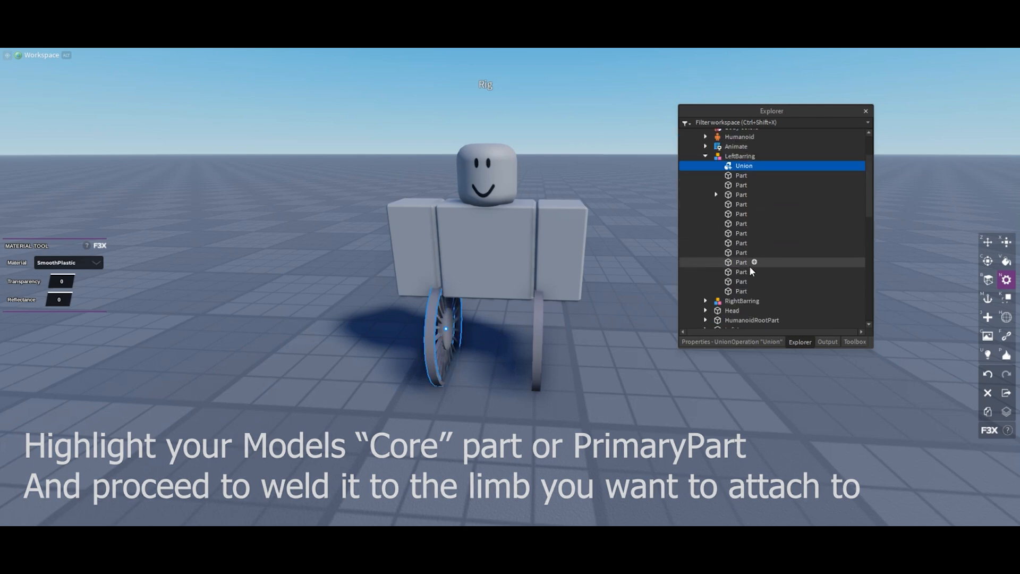
{"action": "scroll", "coordinate": [749, 266], "scroll_direction": "down", "scroll_amount": 2}
{"action": "left_click", "coordinate": [735, 286], "text": "ctrl"}
{"action": "key", "text": "f"}
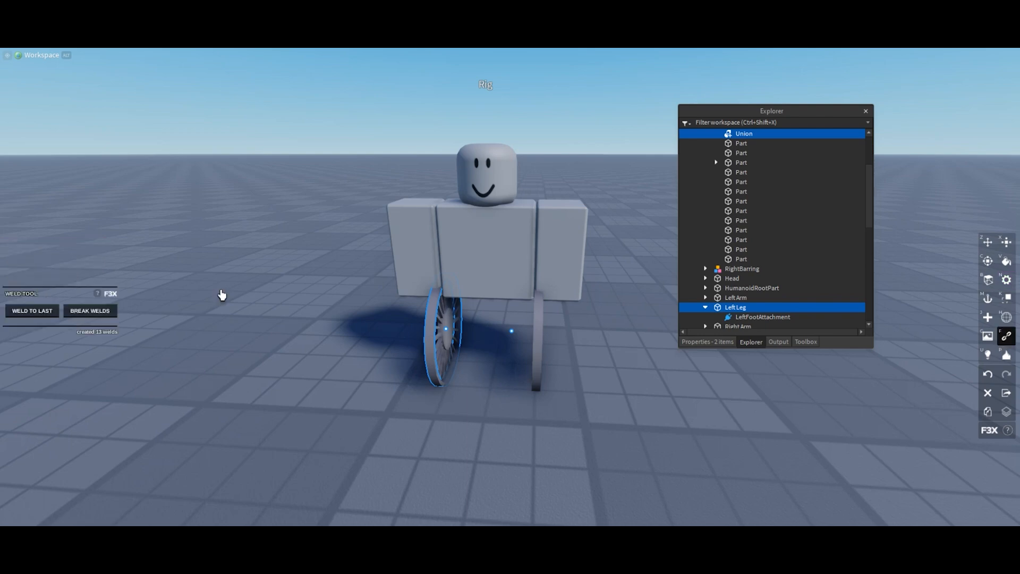
Weld the Union core part of RightBarring to the rig's Right Leg.
{"action": "scroll", "coordinate": [779, 233], "scroll_direction": "up", "scroll_amount": 3}
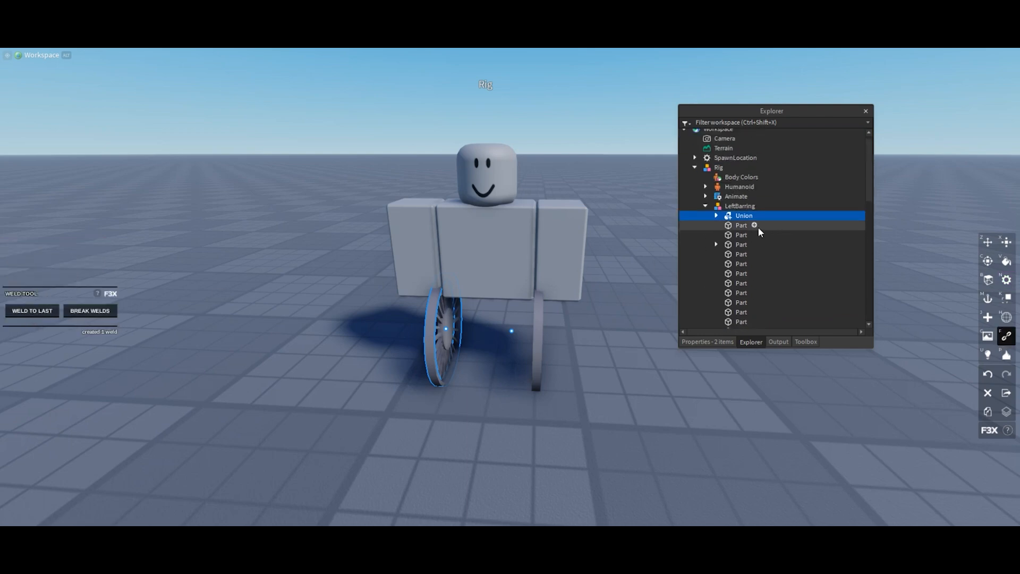
{"action": "left_click", "coordinate": [704, 206]}
{"action": "left_click", "coordinate": [725, 216]}
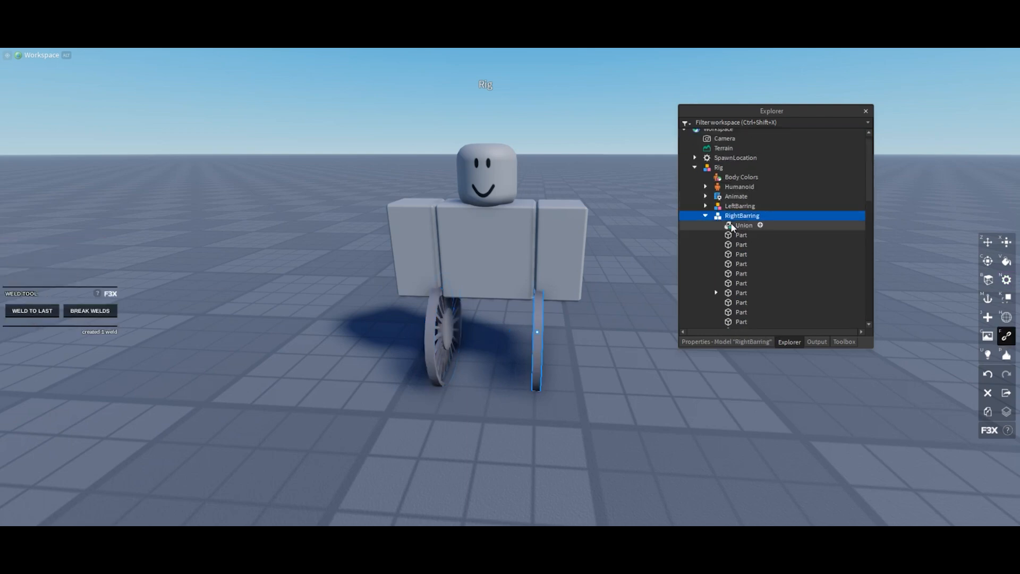
{"action": "left_click", "coordinate": [731, 226]}
{"action": "scroll", "coordinate": [729, 229], "scroll_direction": "down", "scroll_amount": 7}
{"action": "left_click", "coordinate": [731, 226], "text": "ctrl"}
{"action": "scroll", "coordinate": [743, 255], "scroll_direction": "up", "scroll_amount": 3}
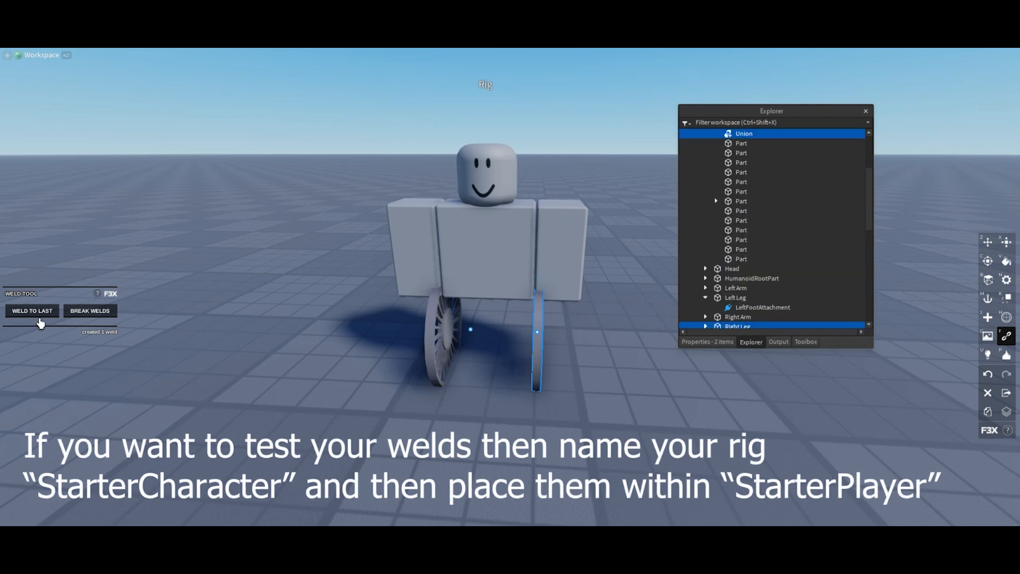
Rename the rig StarterCharacter and move it from Workspace into StarterPlayer.
{"action": "scroll", "coordinate": [716, 204], "scroll_direction": "up", "scroll_amount": 4}
{"action": "right_click", "coordinate": [724, 174]}
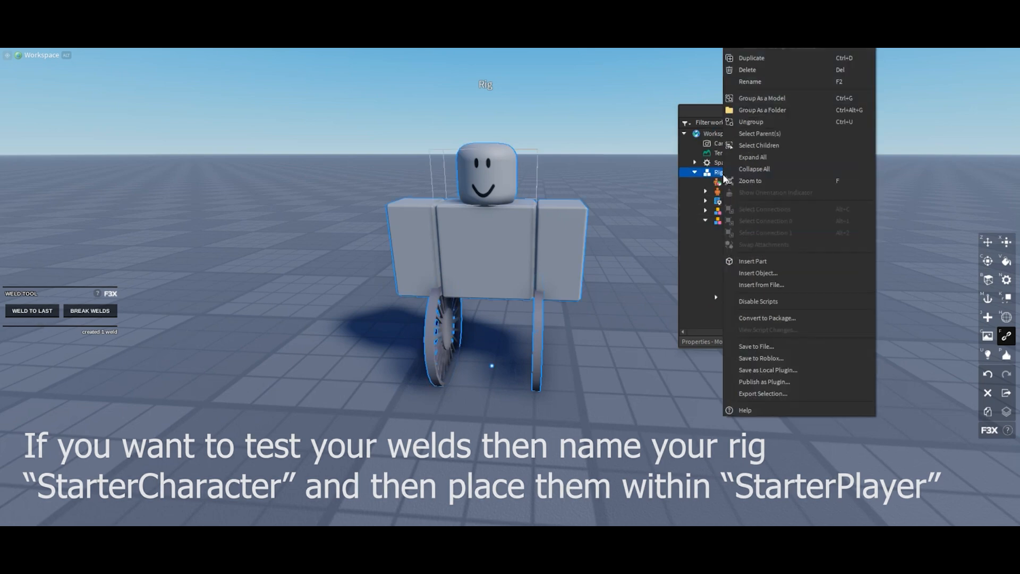
{"action": "left_click", "coordinate": [738, 84]}
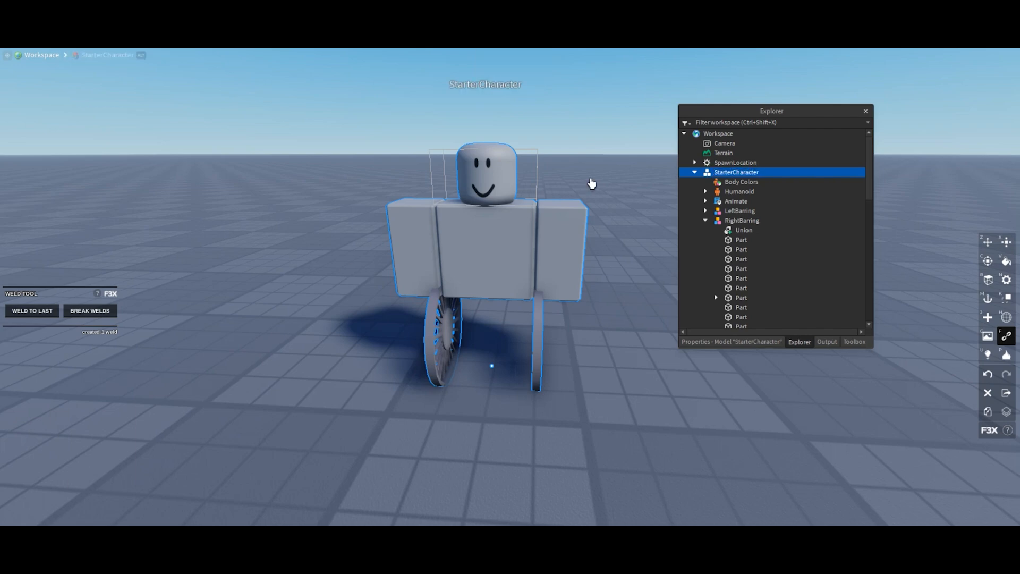
{"action": "left_click", "coordinate": [694, 172]}
{"action": "left_click_drag", "start_coordinate": [715, 171], "coordinate": [733, 268]}
Playtest the game and walk the character around in several directions to check the wheel welds from different angles.
{"action": "key", "text": "F5"}
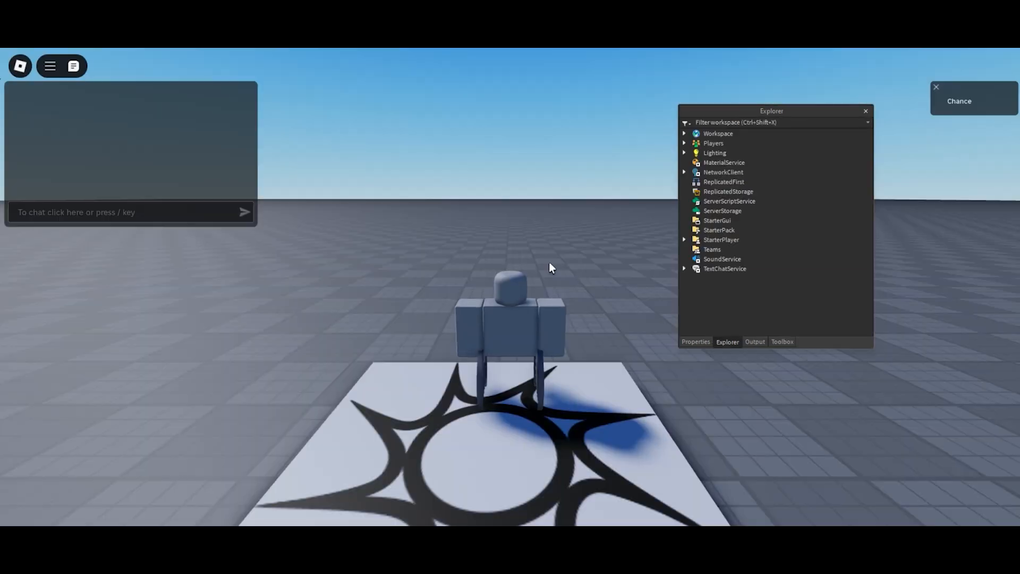
{"action": "right_click", "coordinate": [563, 250]}
{"action": "key", "text": "a"}
{"action": "key", "text": "s"}
{"action": "key", "text": "s"}
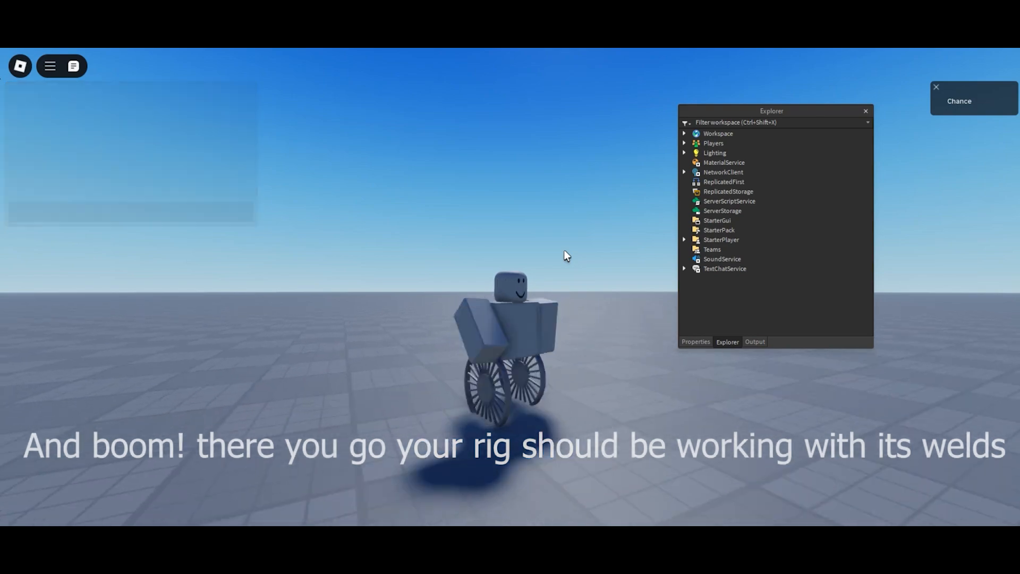
{"action": "key", "text": "a"}
{"action": "right_click", "coordinate": [564, 251]}
{"action": "key", "text": "s"}
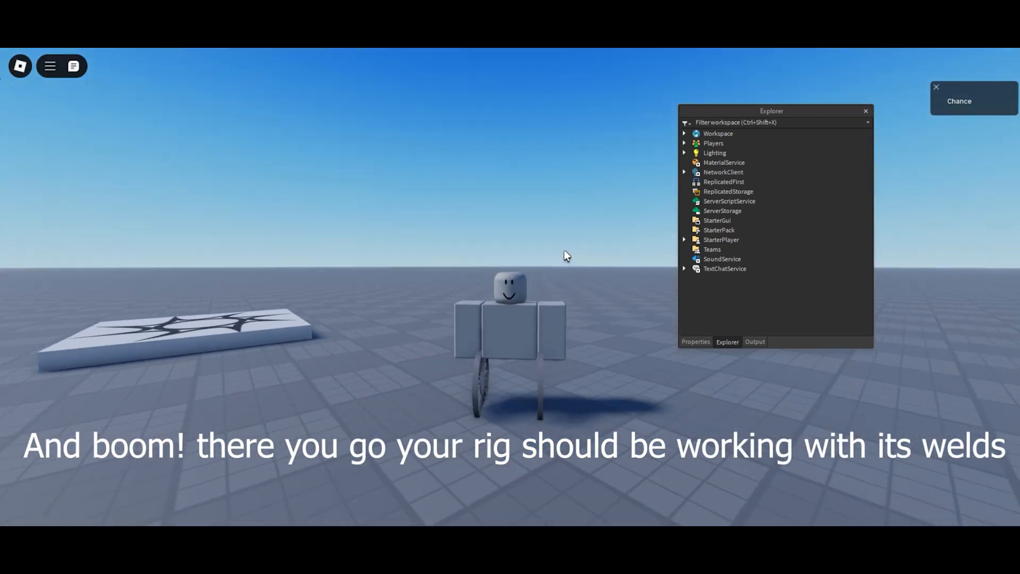
{"action": "key", "text": "a"}
{"action": "key", "text": "d"}
{"action": "key", "text": "w"}
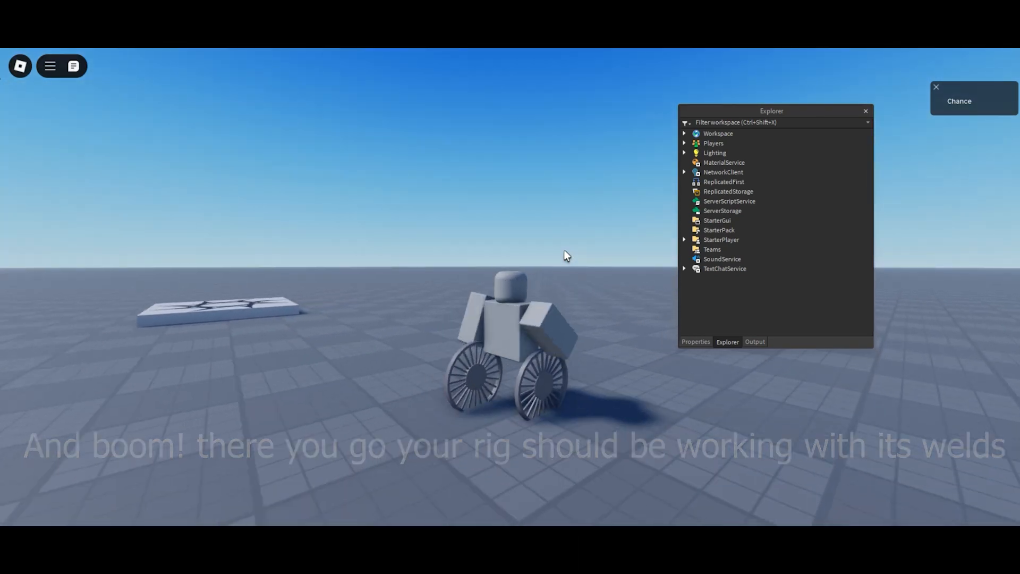
{"action": "key", "text": "s"}
{"action": "key", "text": "a"}
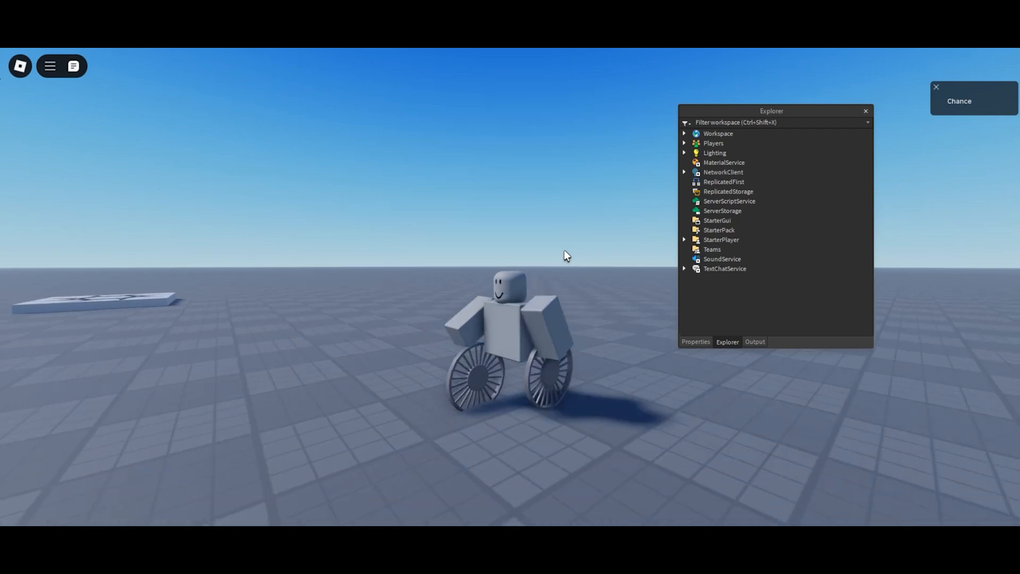
{"action": "key", "text": "s"}
{"action": "key", "text": "a"}
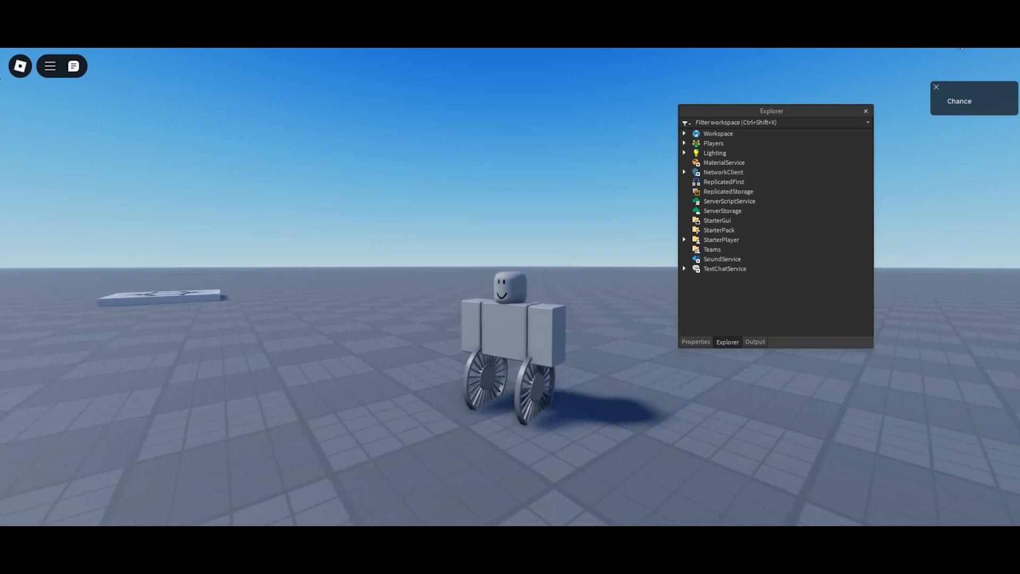